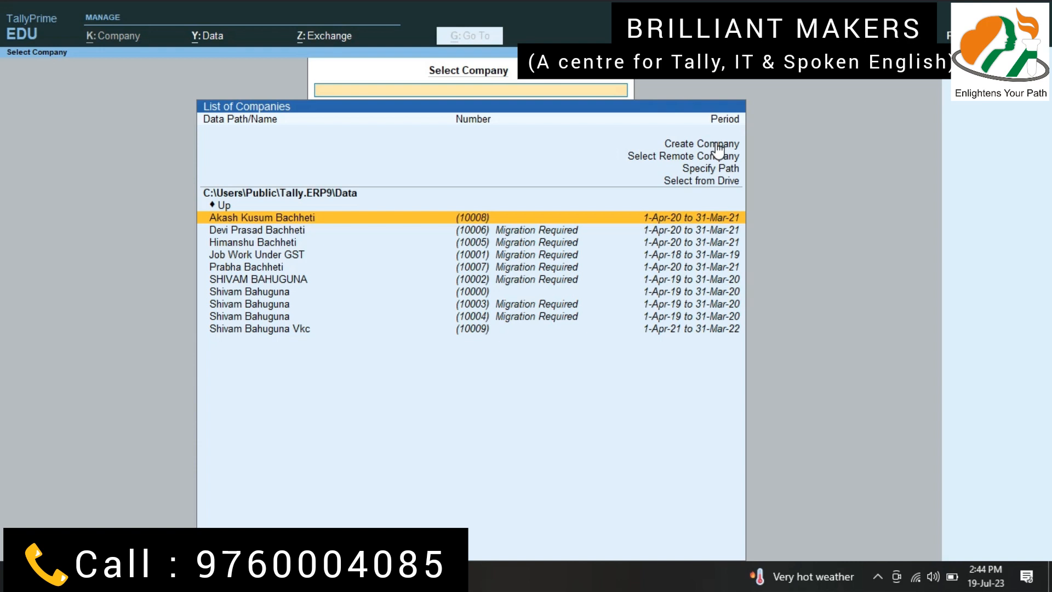
- Start creating a new company from the company list
key("Up")
key("Up")
key("Up")
key("Up")
key("Up")
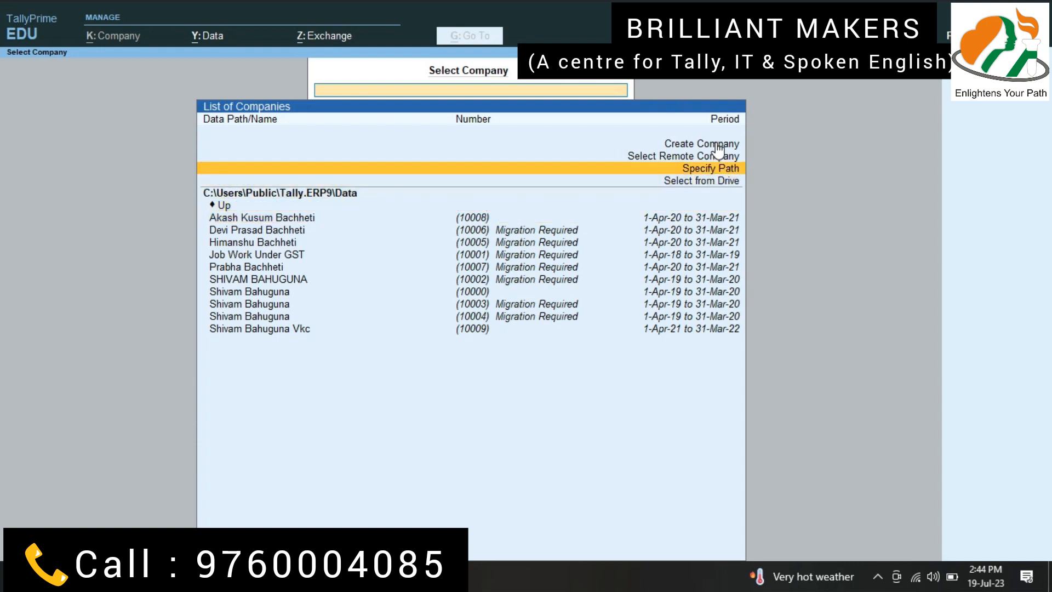
key("Up")
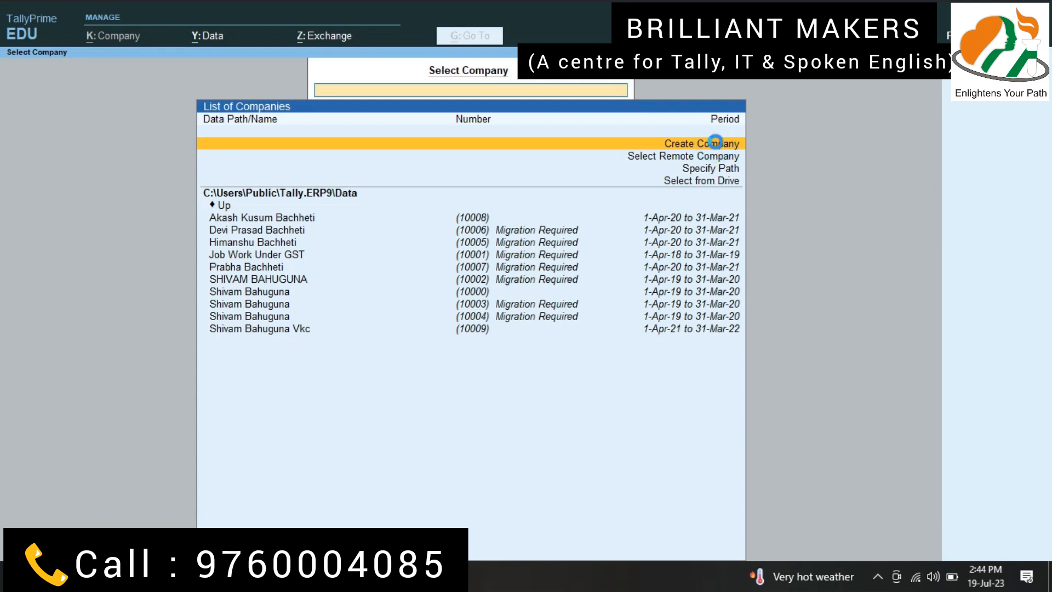
left_click(715, 142)
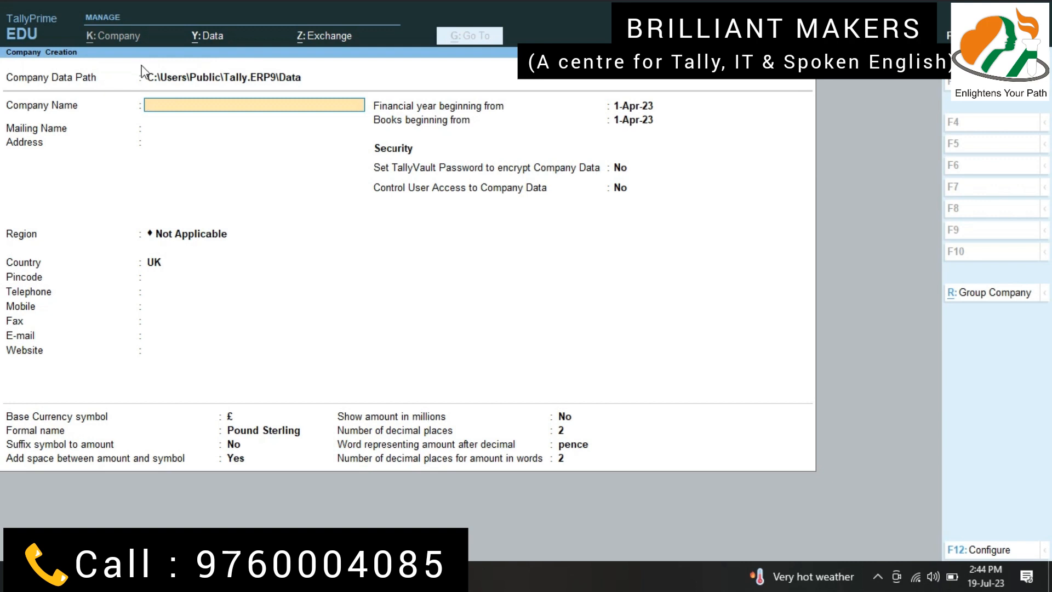
- Keep the default company data path and name the company Brilliant Makers
left_click(163, 82)
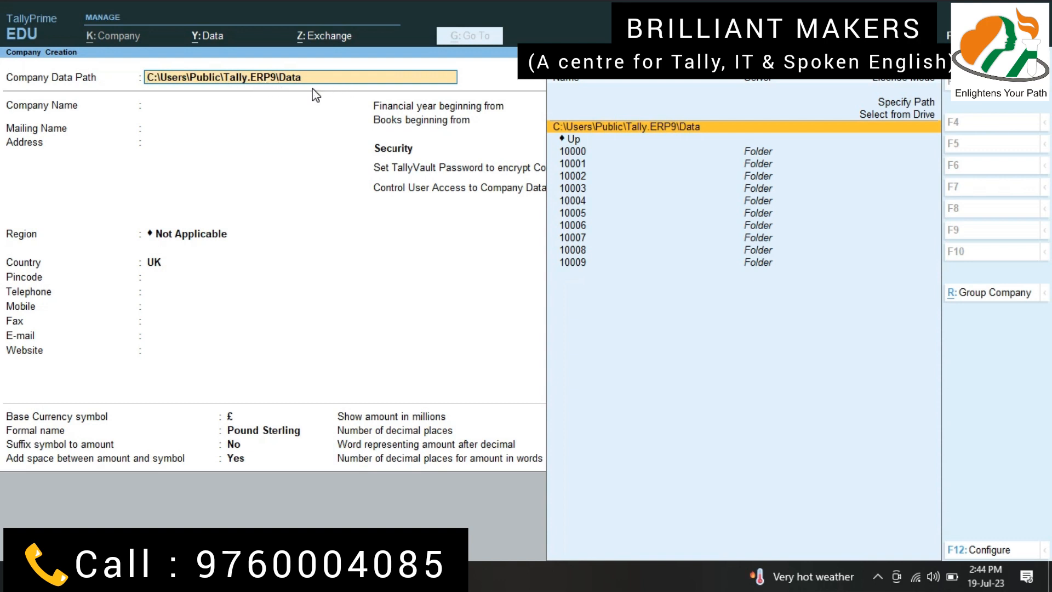
key("Return")
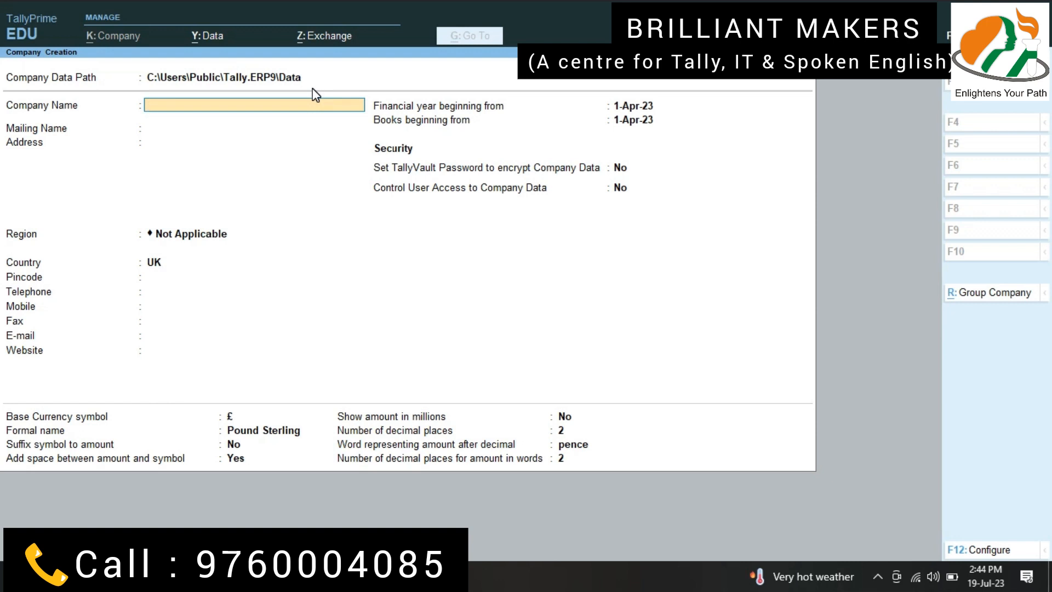
type("Brilliant Makers")
key("Return")
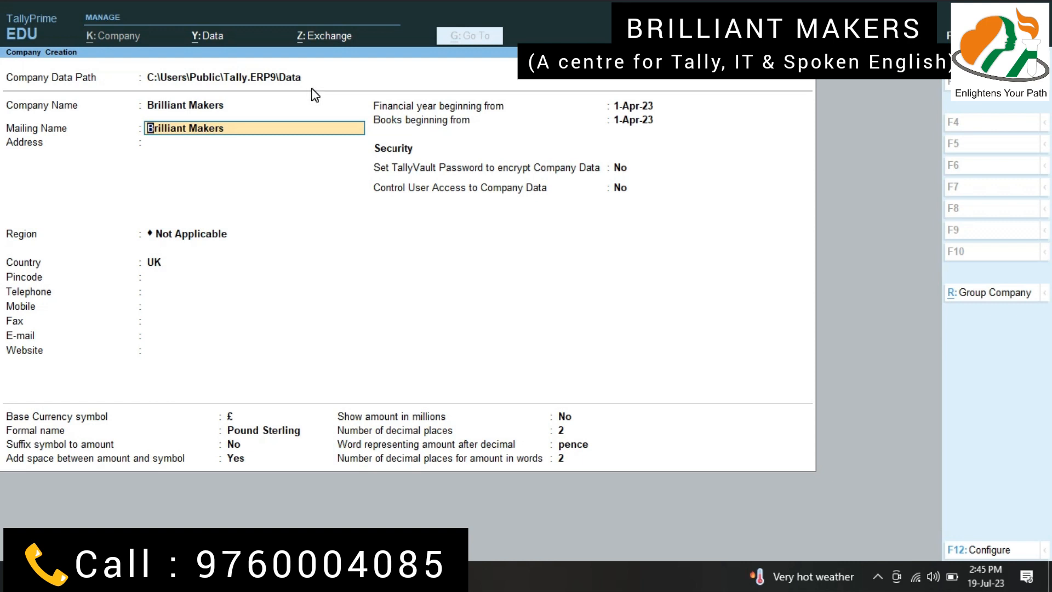
- Set the company's mailing name to Brilliant Makers Educational Institute
type("Brilliant Make")
type("rs")
type(" Educational")
type(" Institut")
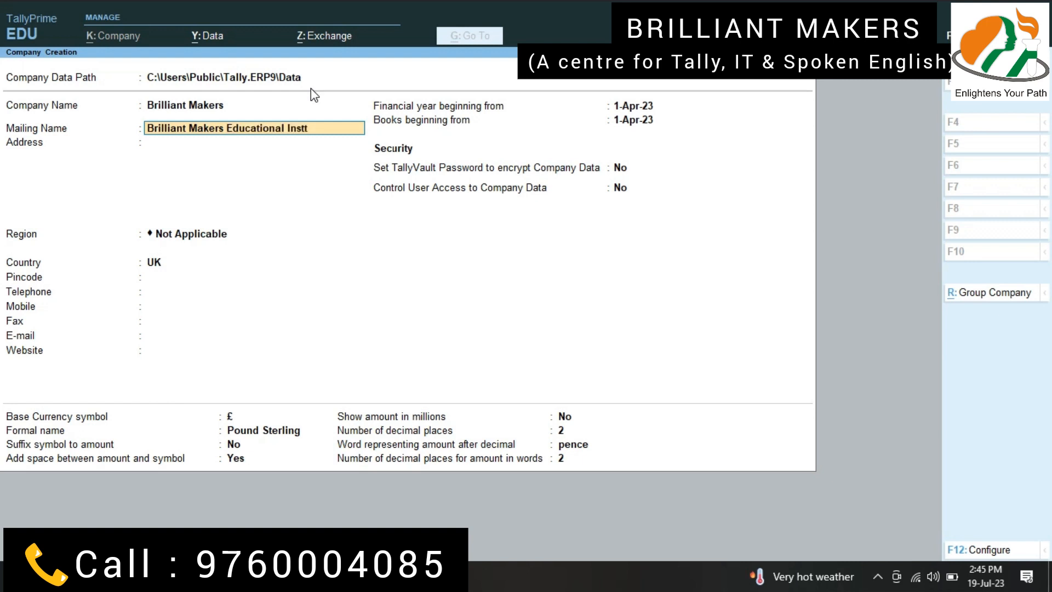
type("e")
key("Return")
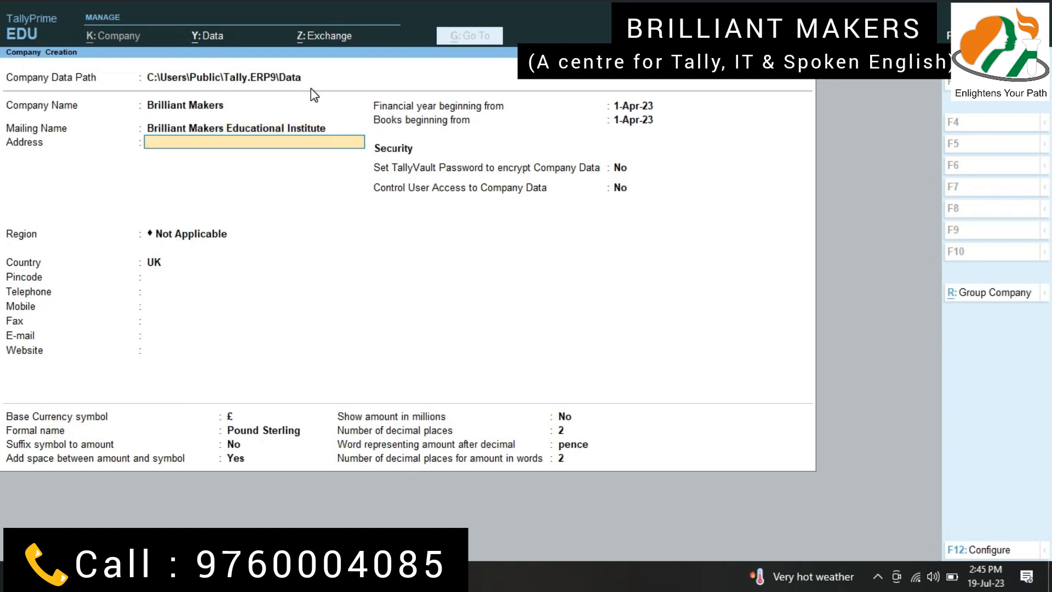
- Leave the address blank and set the company's country to India and state to Uttarakhand
key("Return")
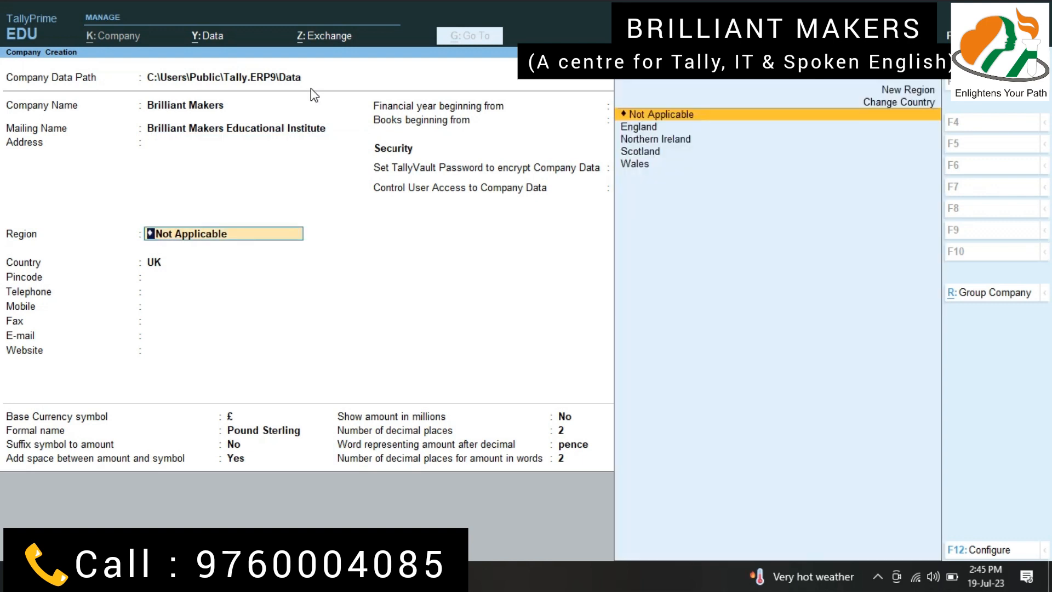
key("Up")
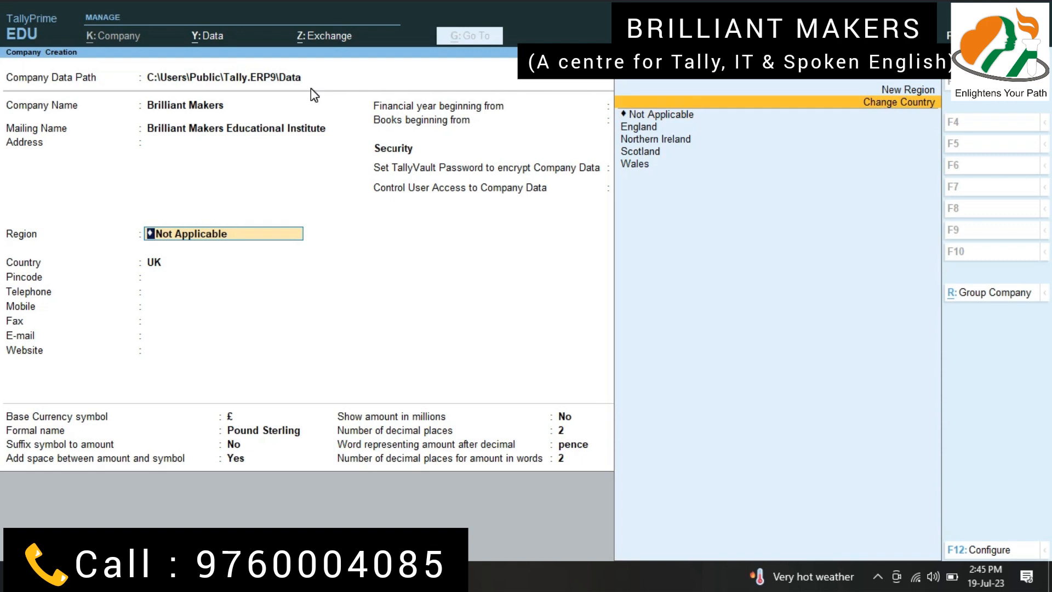
key("Return")
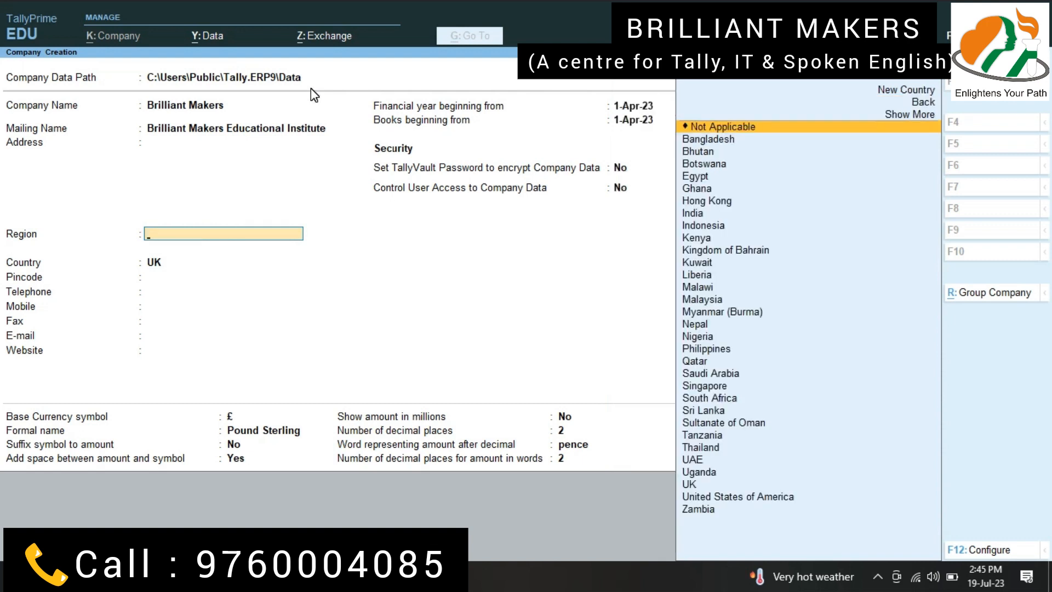
type("India")
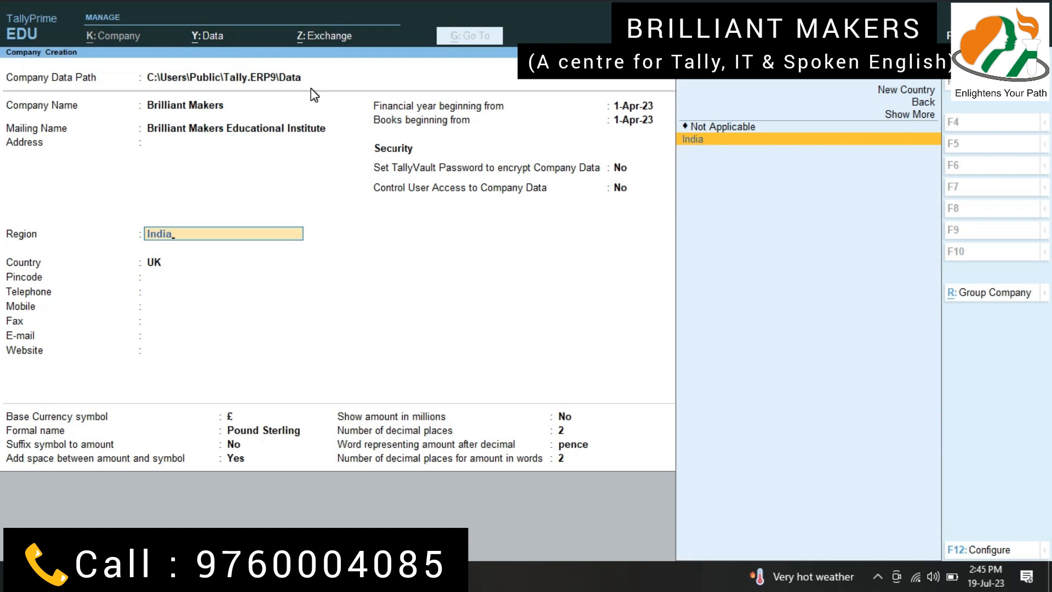
key("Return")
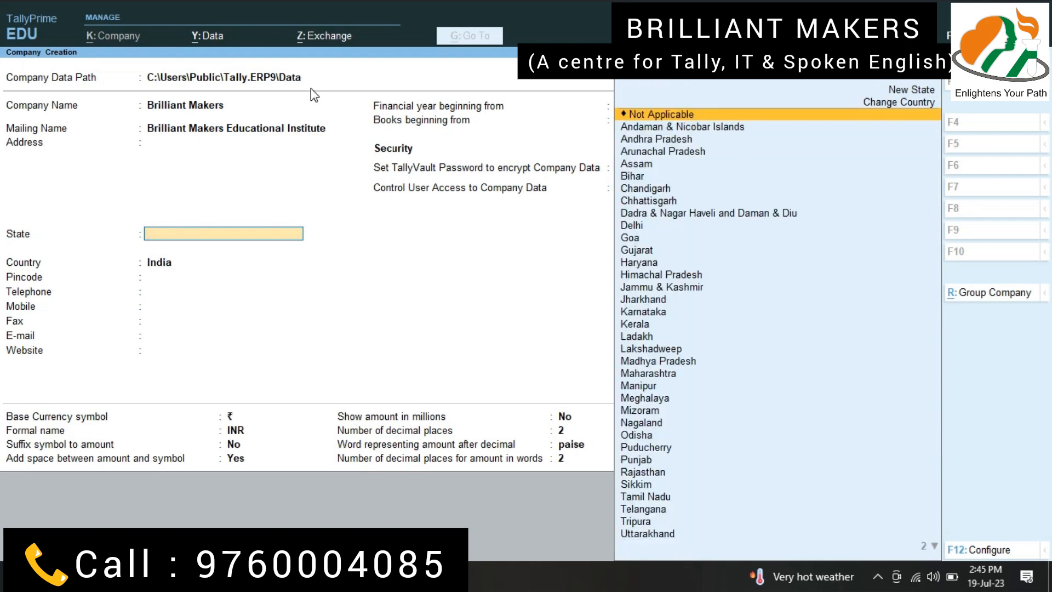
type("U")
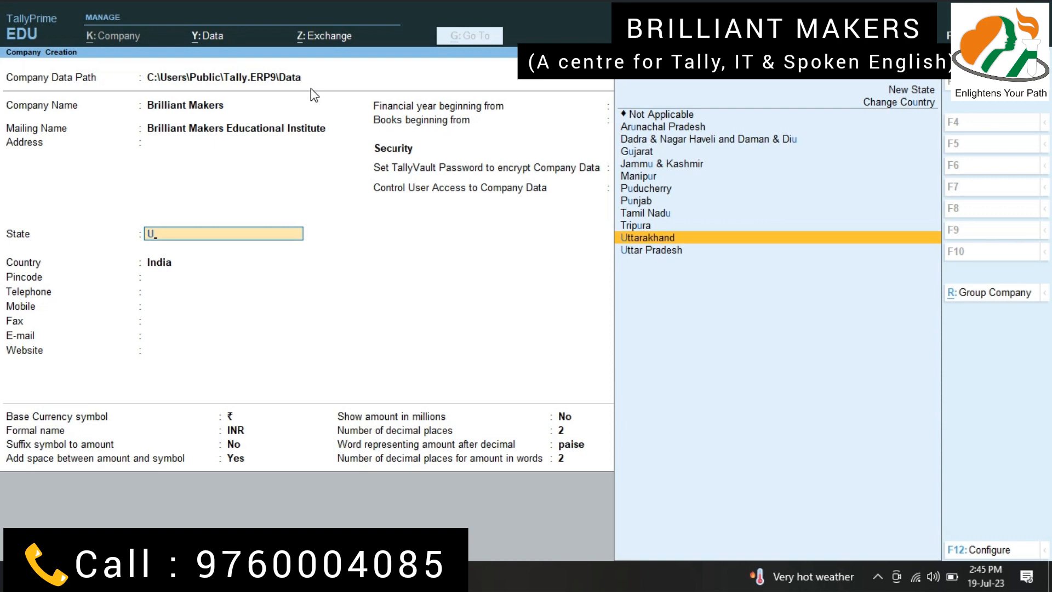
key("Return")
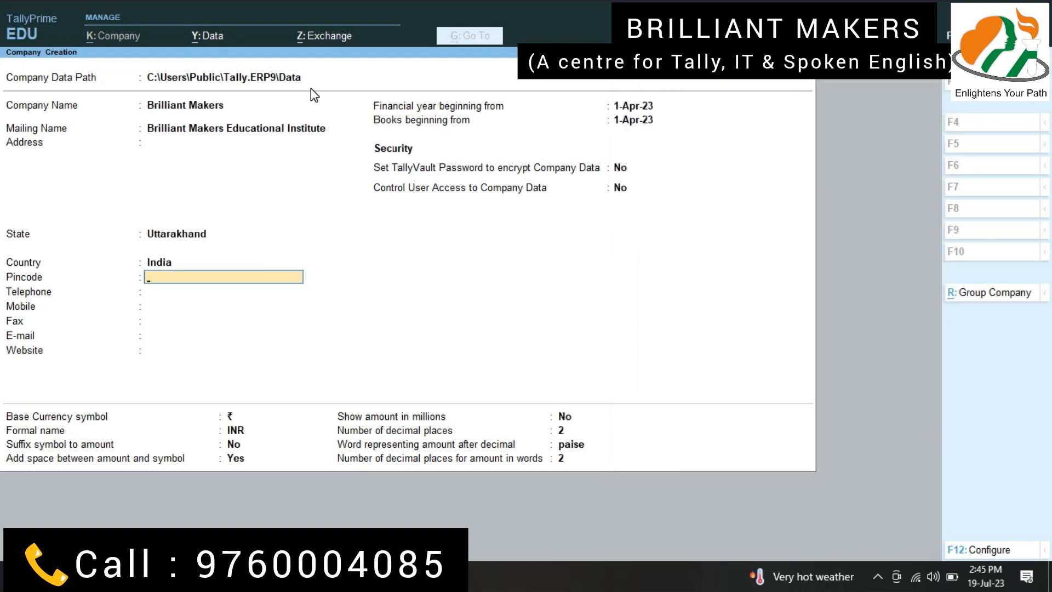
- Leave the pincode and contact fields blank and accept 1-Apr-23 as the start of the financial year and books
key("Return")
key("Return")
key("Return")
key("Return")
key("Return")
key("Return")
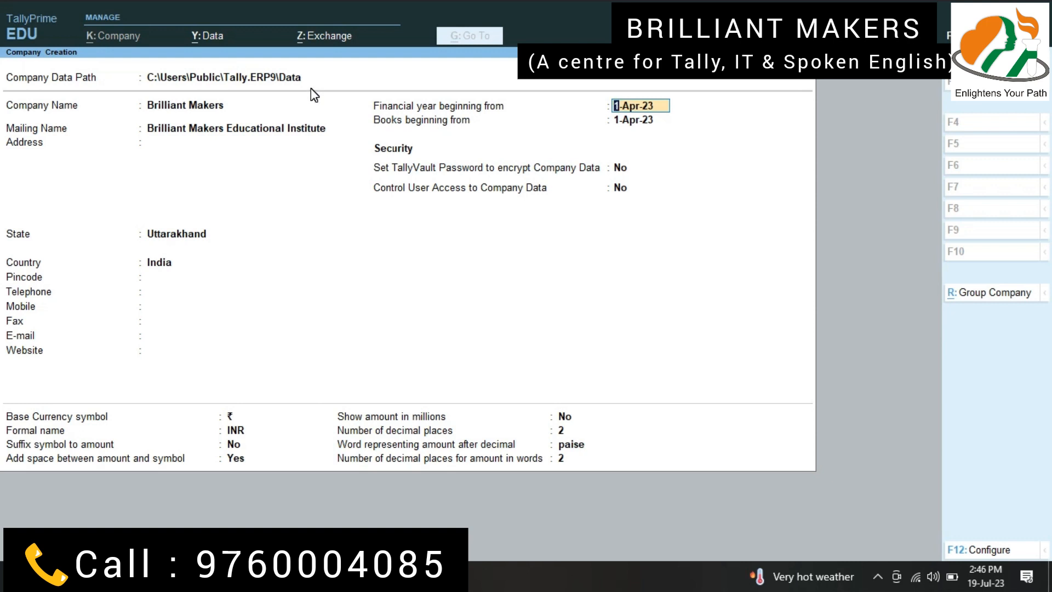
key("Return")
key("Return")
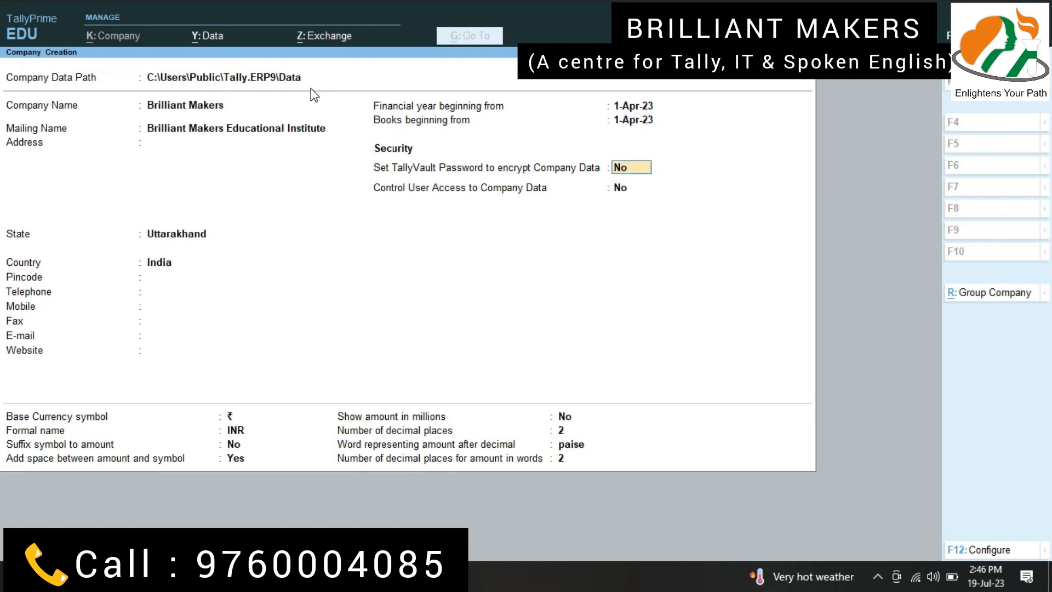
- Accept the default security and base currency settings and save the new company
key("Return")
key("Return")
key("Return")
key("Return")
key("Return")
key("Return")
key("Return")
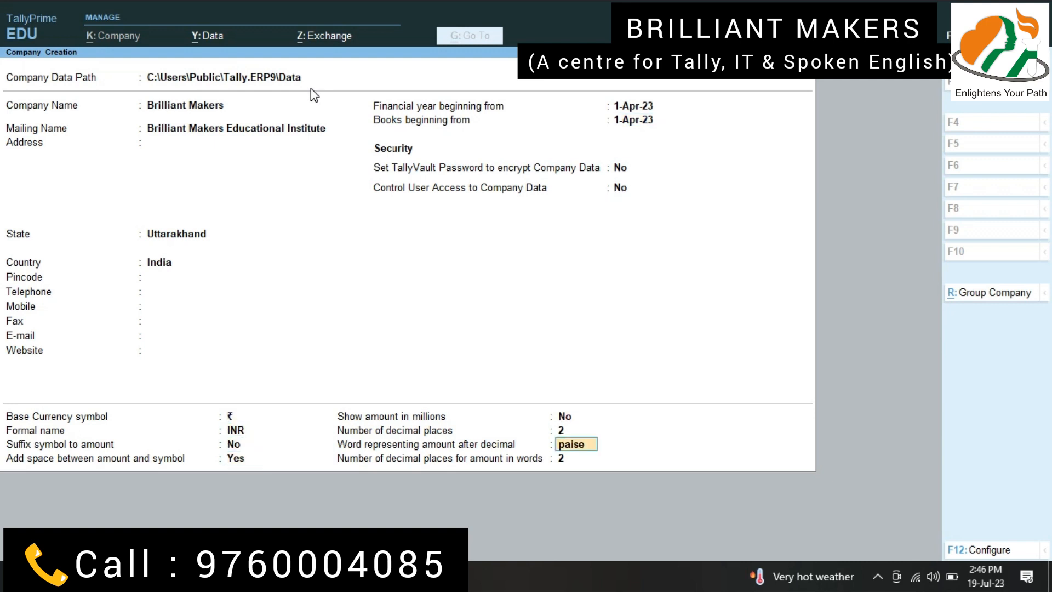
key("Return")
key("Return")
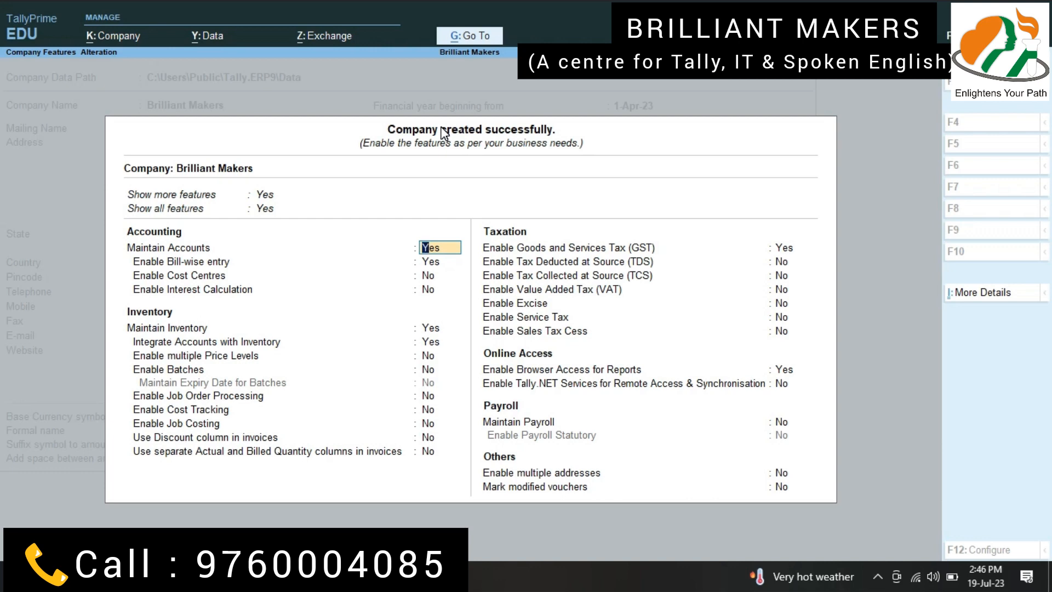
- Accept the default accounting and inventory features for the company, keeping bill-wise entry and accounts-inventory integration enabled
key("Return")
key("Return")
key("Return")
key("Return")
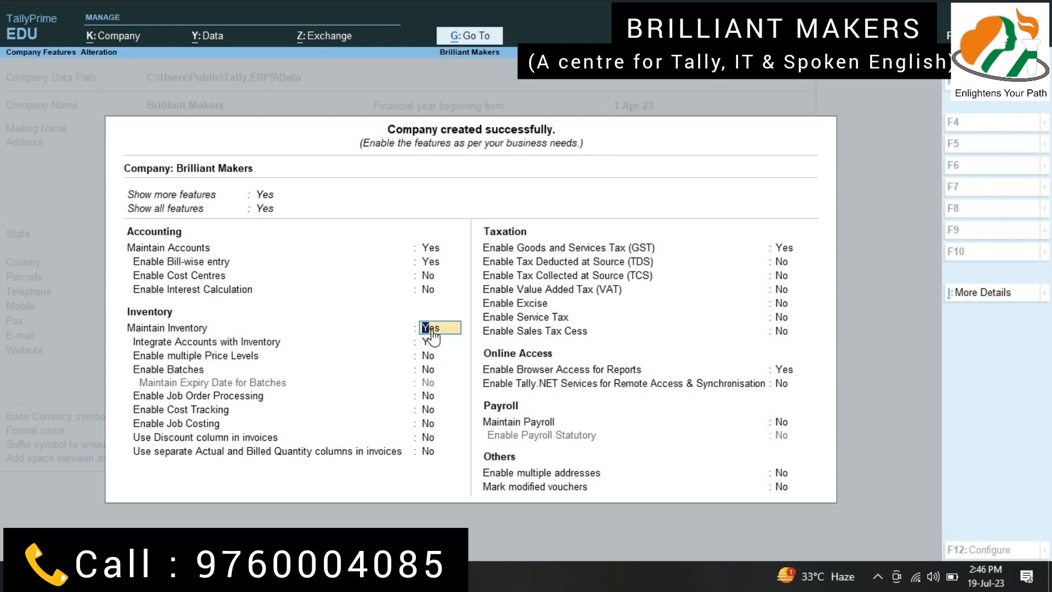
key("Return")
key("Return")
key("Return")
key("Return")
key("Return")
key("Return")
key("Return")
key("Return")
key("Return")
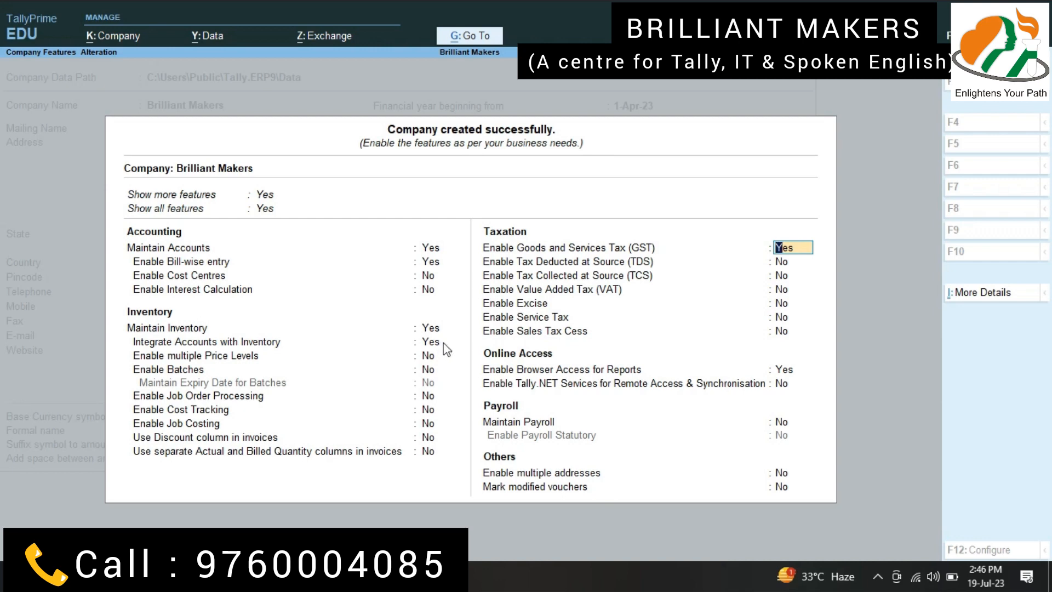
- Keep GST enabled and set its registration to Uttarakhand, Regular type, not an assessee of other territory, applicable from 1-Apr-23
key("Return")
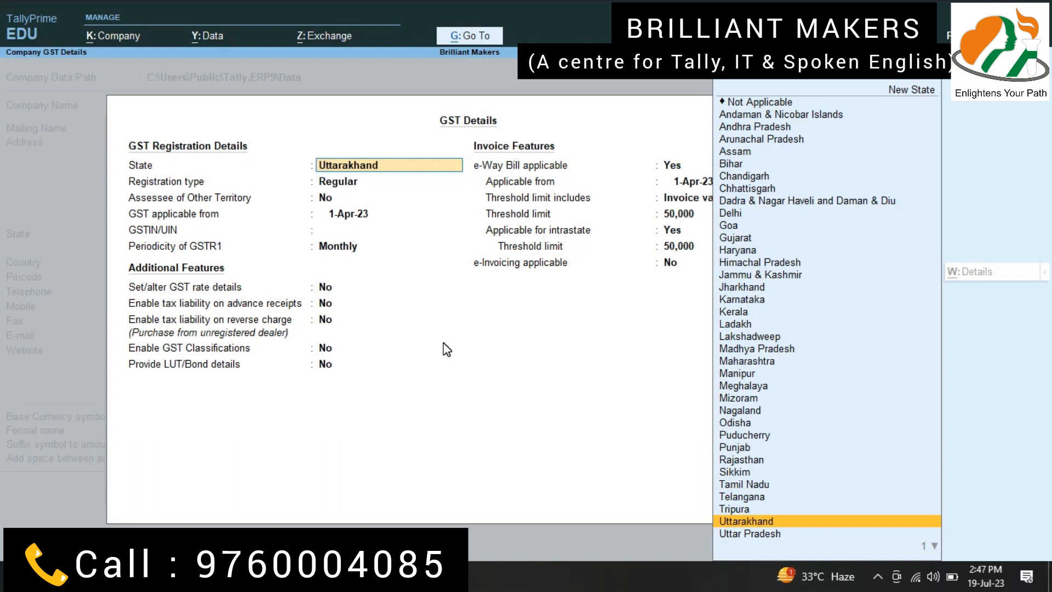
key("Return")
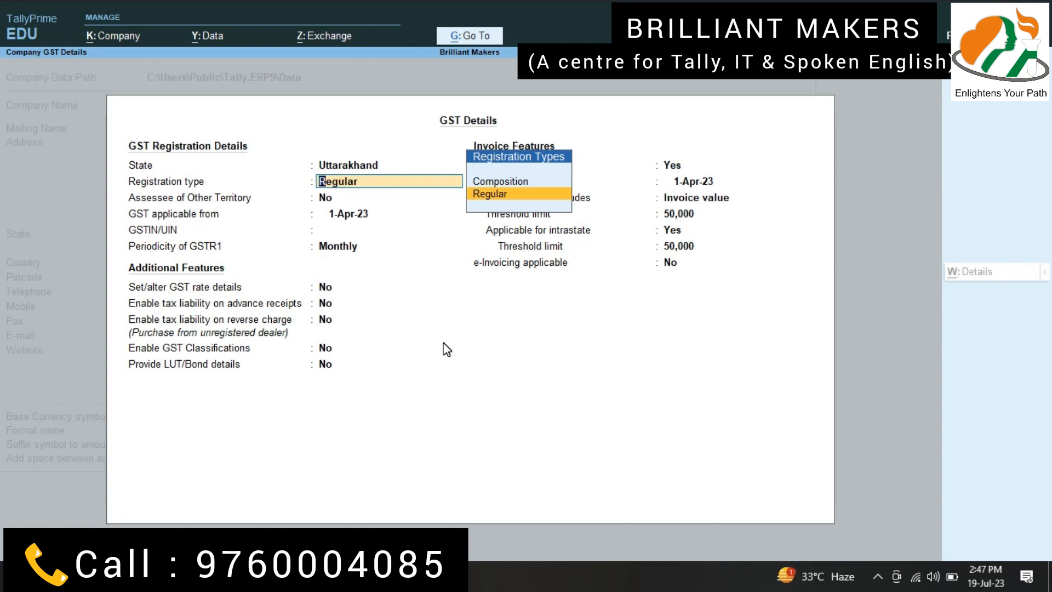
left_click(498, 195)
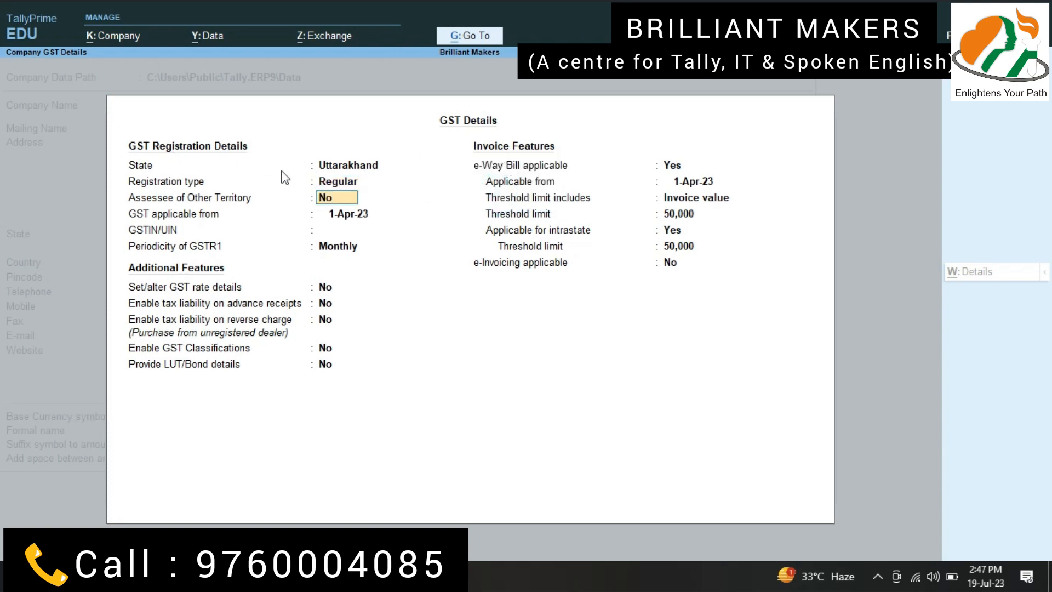
key("Return")
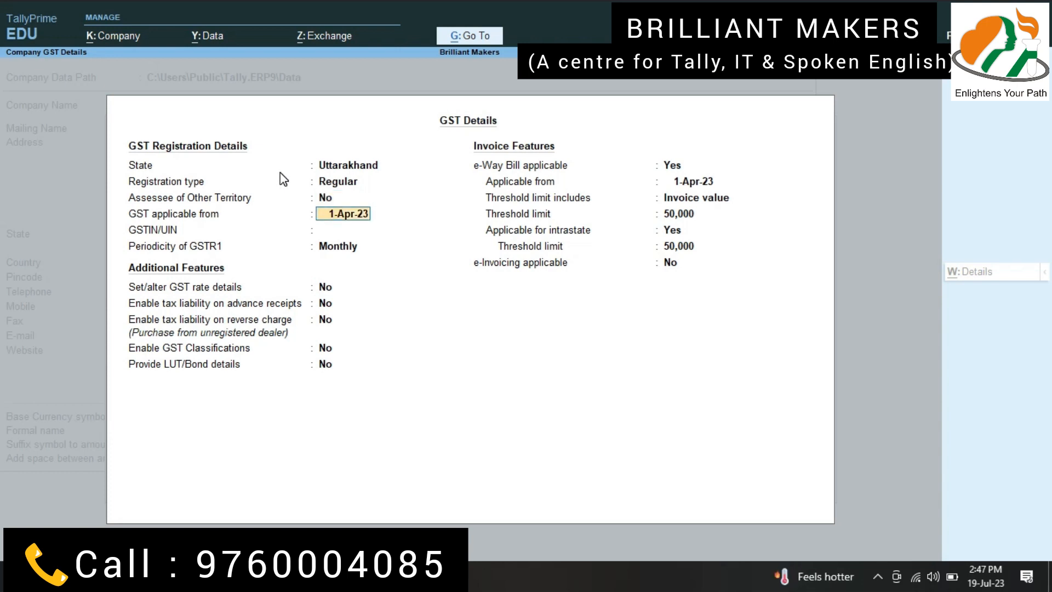
key("Return")
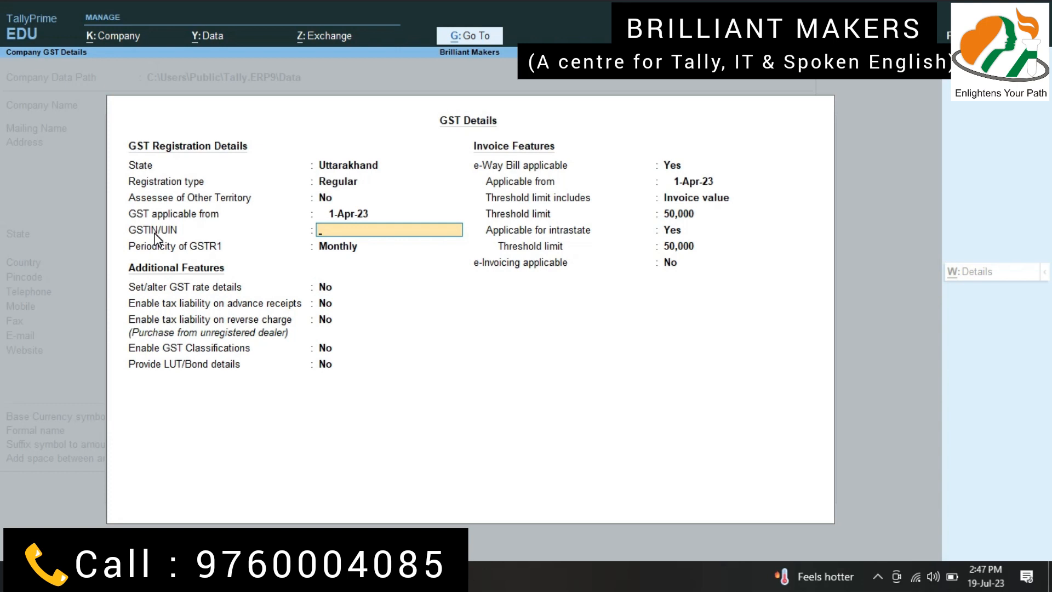
- Enter the company's GSTIN/UIN in the GST registration details
type("05")
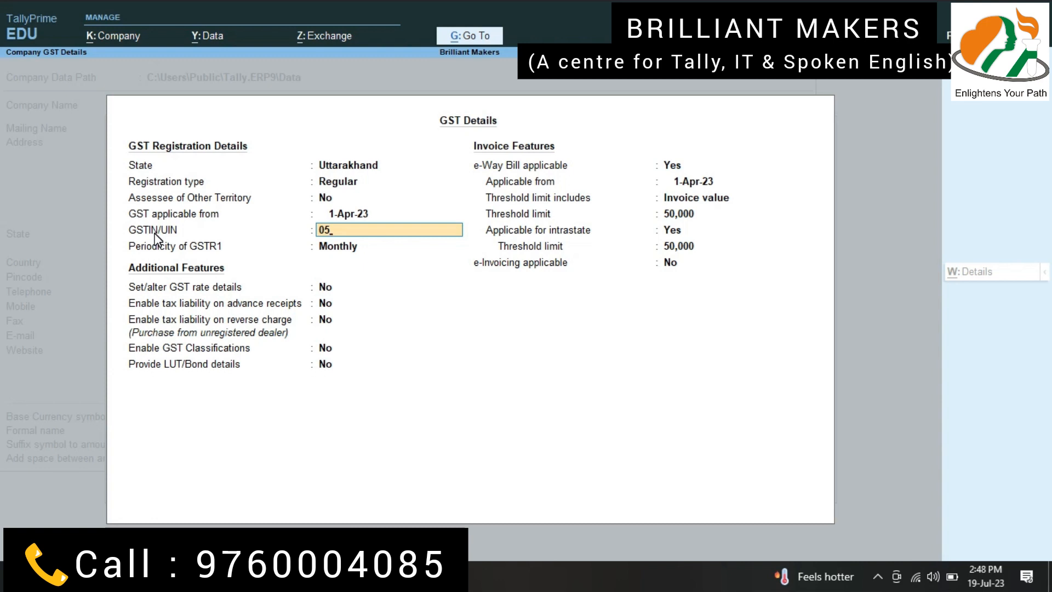
type("JAKSA1245A")
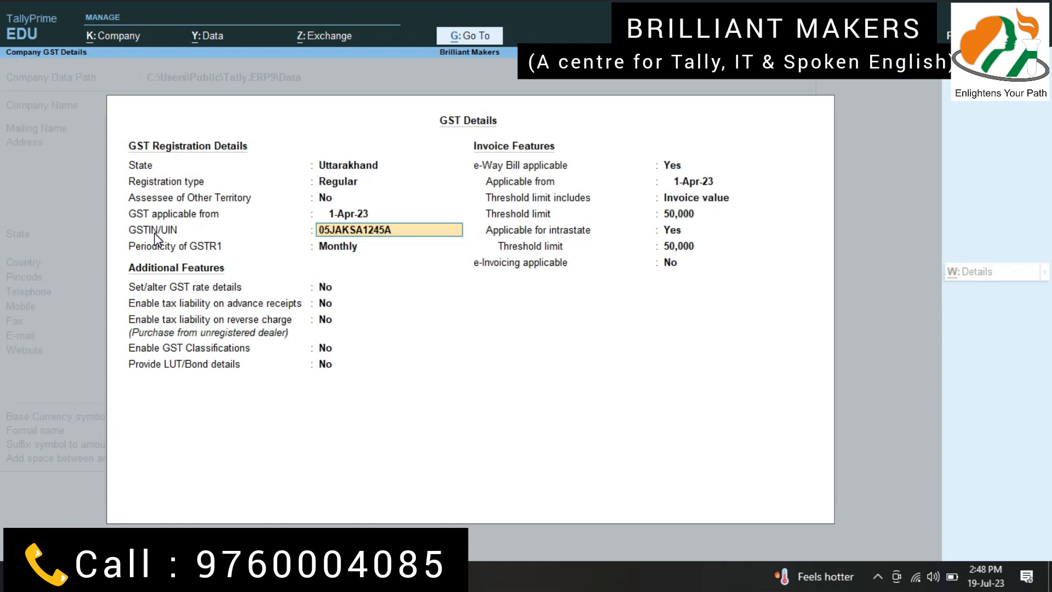
type("6")
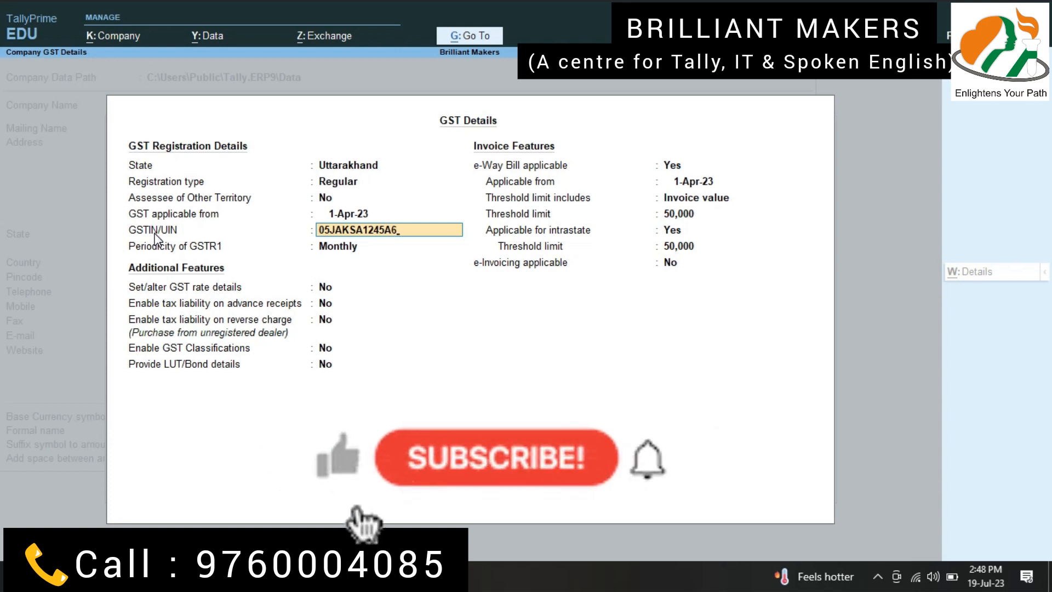
type("Z8")
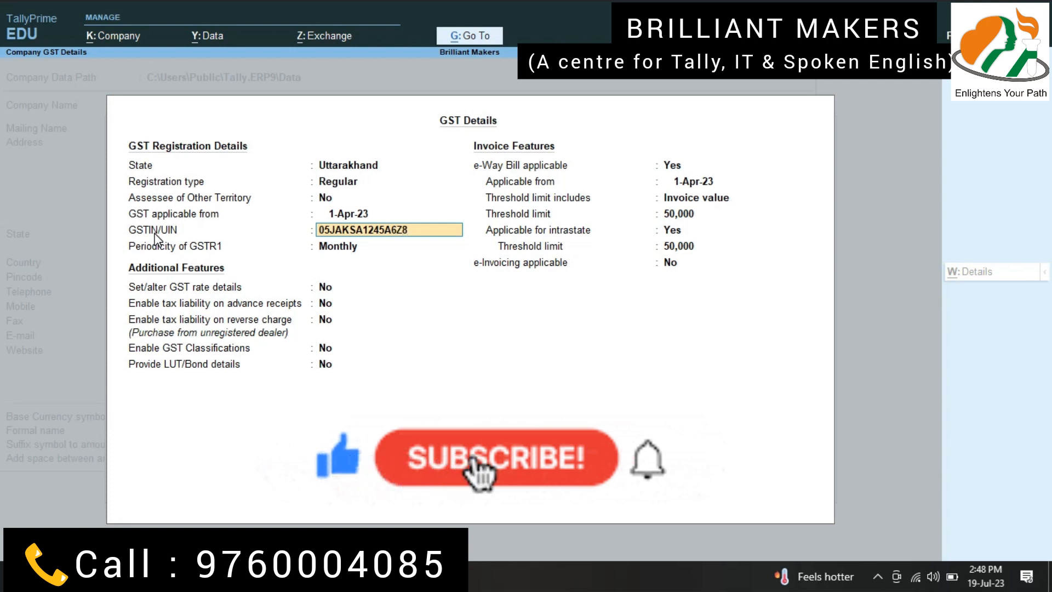
key("Return")
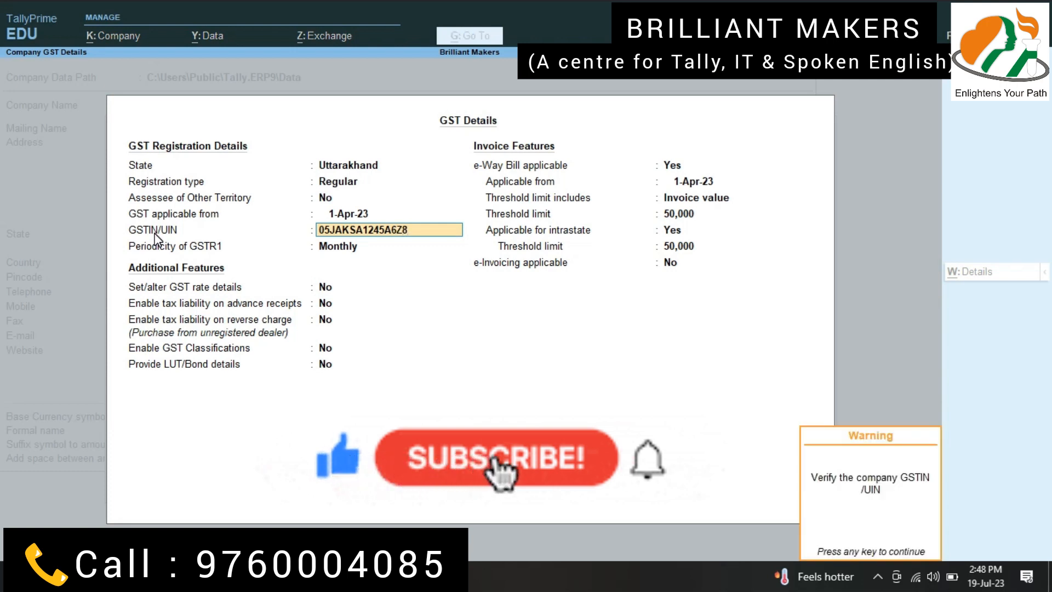
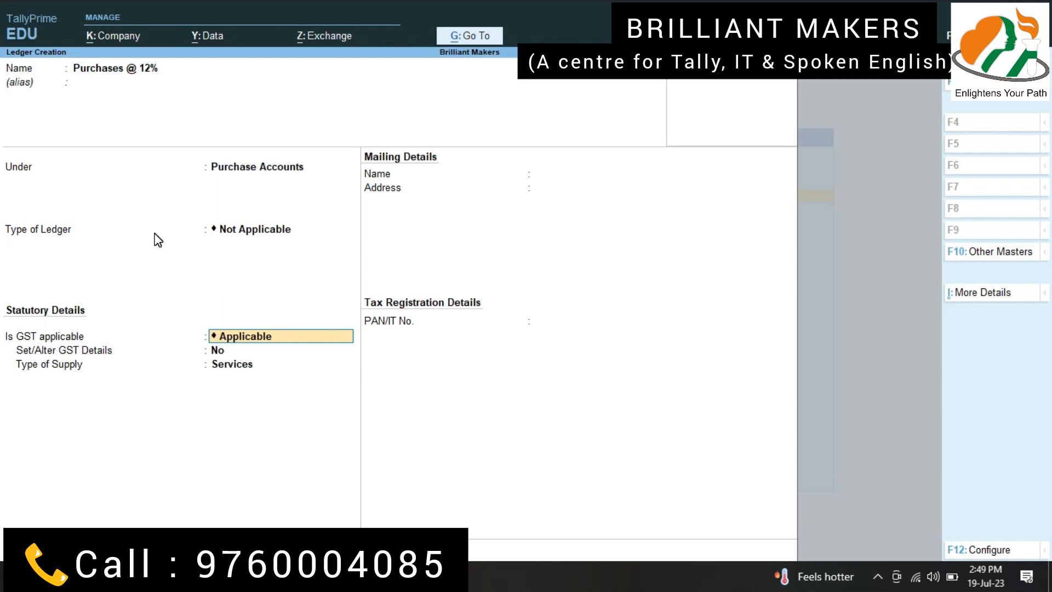
- Keep GST applicable for the Purchases @ 12% ledger, set its type of supply to Goods, and save it
key("Return")
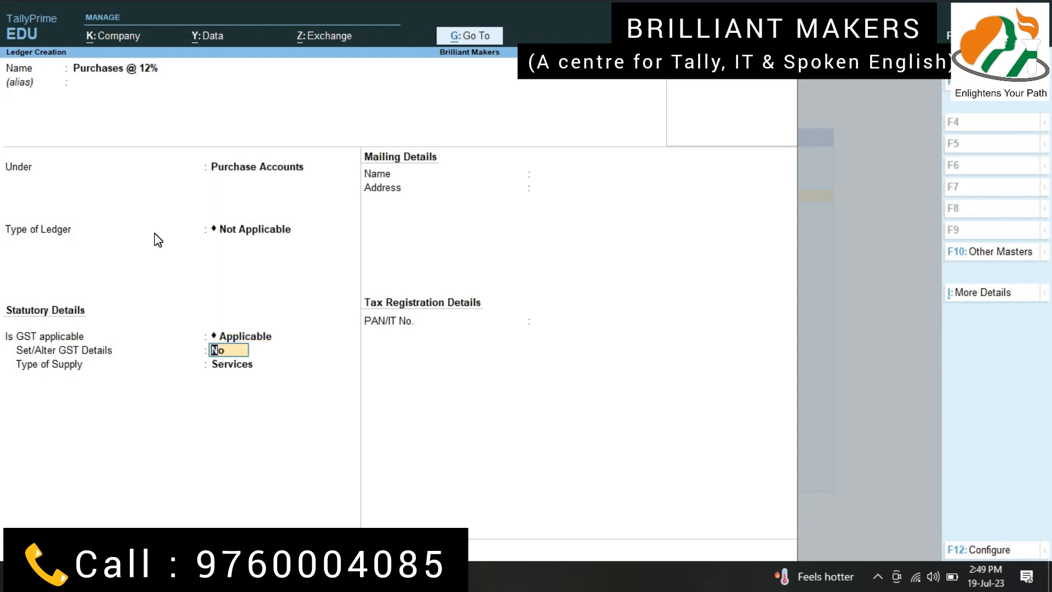
key("Return")
key("Up")
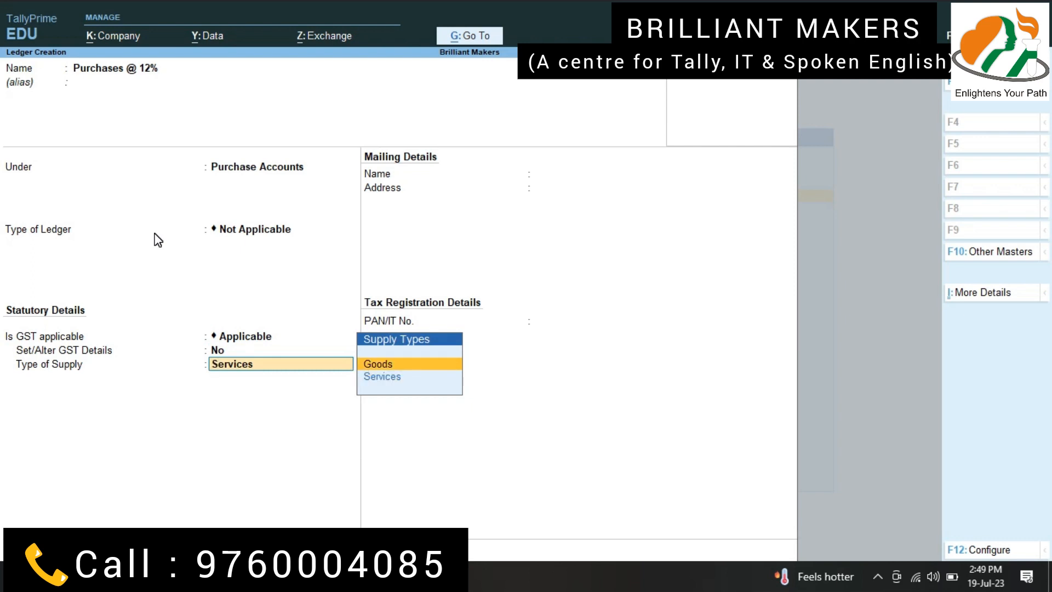
key("Return")
key("Return")
- Name the new ledger Sales @ 12% and place it under Sales Accounts
type("Sales @ 12%")
key("Return")
type("Sales")
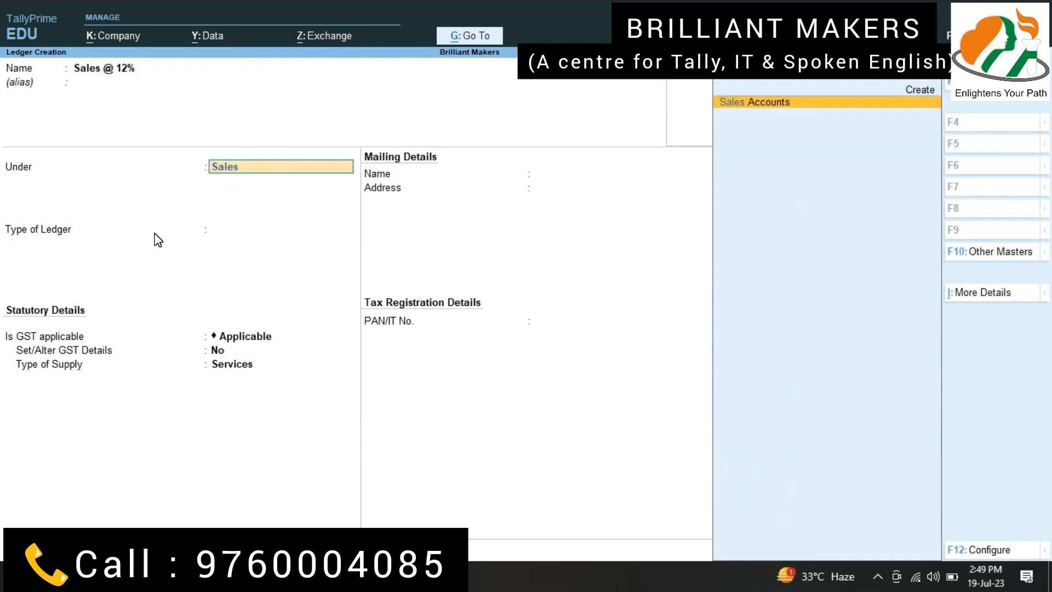
key("Return")
- Keep GST applicable for the Sales @ 12% ledger, set its type of supply to Goods, and save it
key("Return")
key("Return")
key("Return")
key("Up")
key("Return")
key("Return")
key("y")
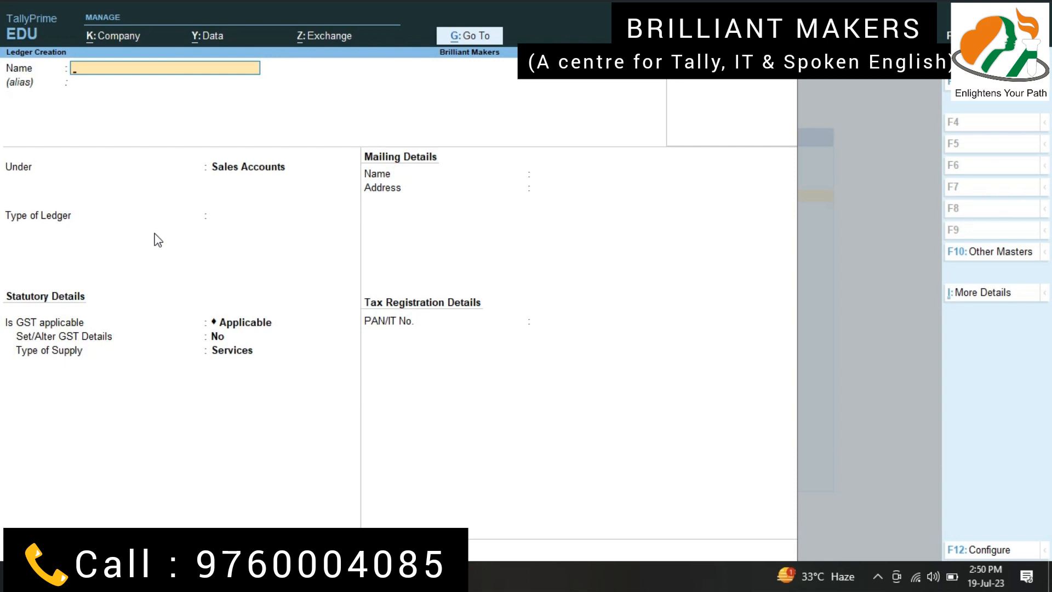
- Name a new ledger Input CGST @ 6% and place it under Duties & Taxes
type("Input")
type("CGST")
type("@ 6%")
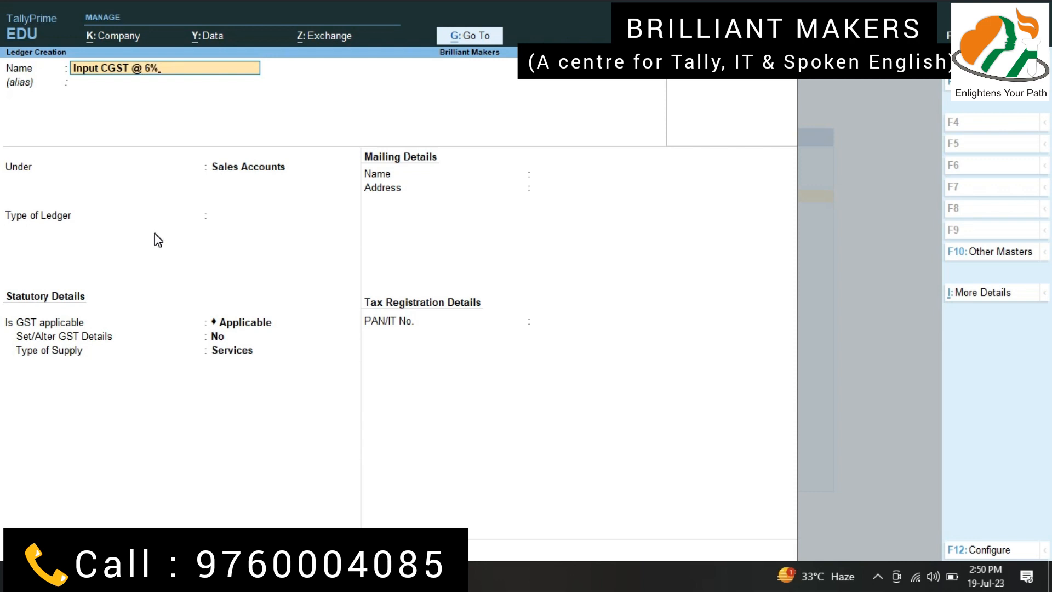
key("Return")
key("Return")
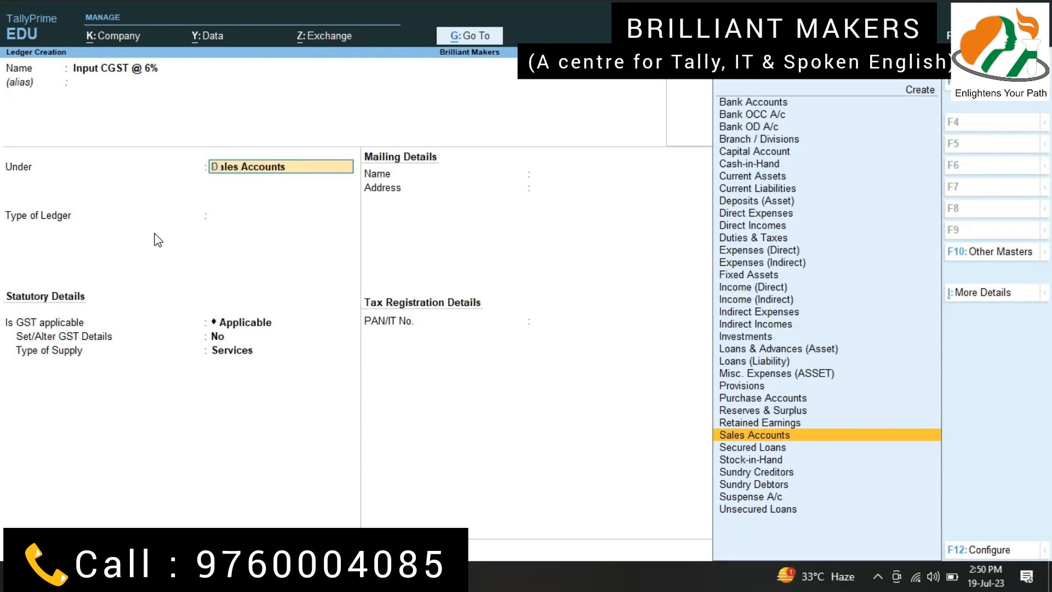
type("Duties")
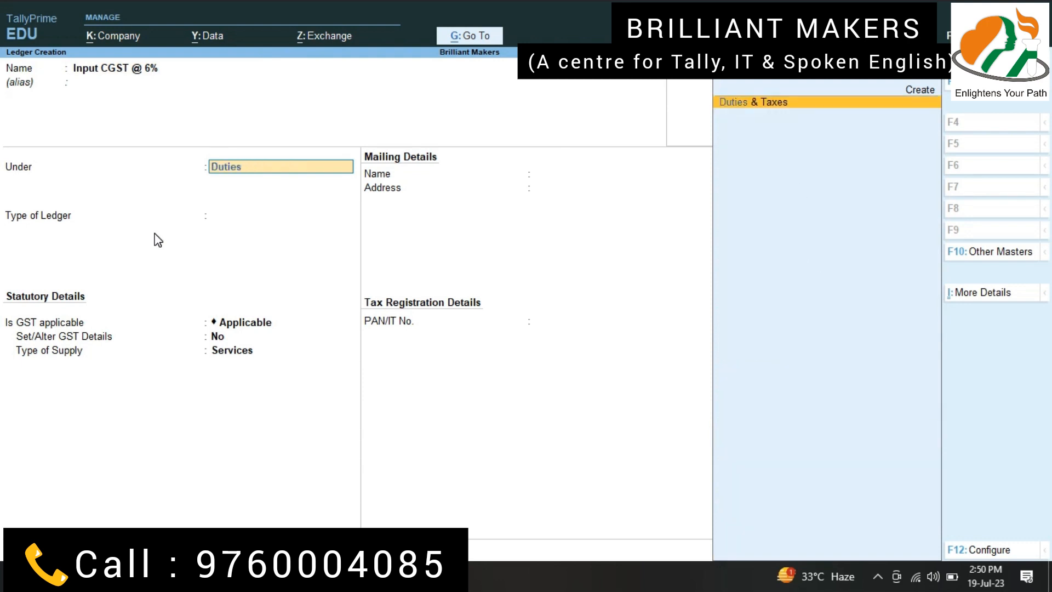
key("Return")
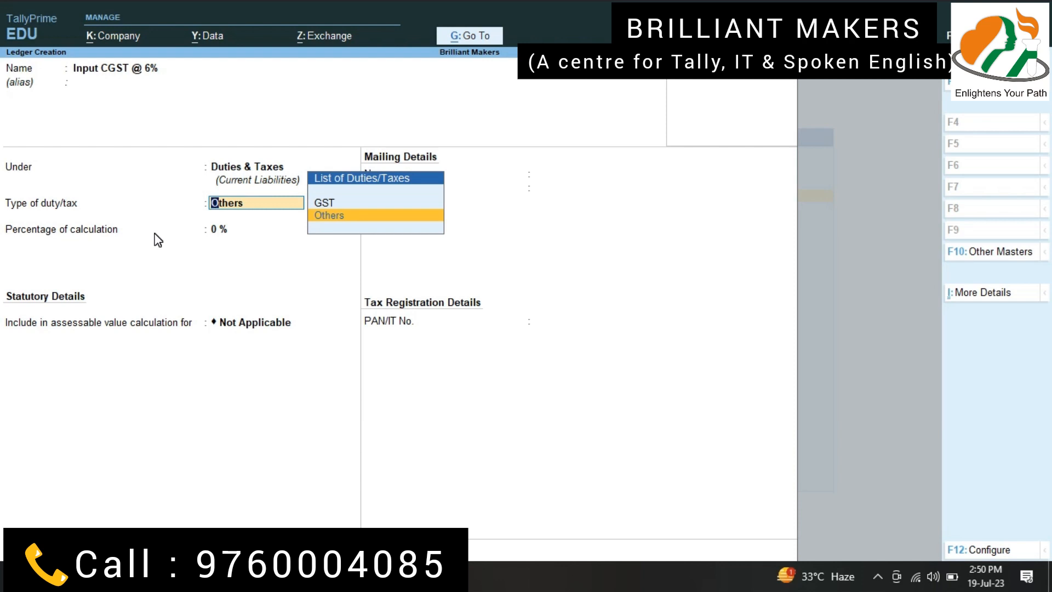
- Set the Input CGST @ 6% ledger's duty type to GST, tax type to Central Tax and percentage to 6%, and save it
key("Up")
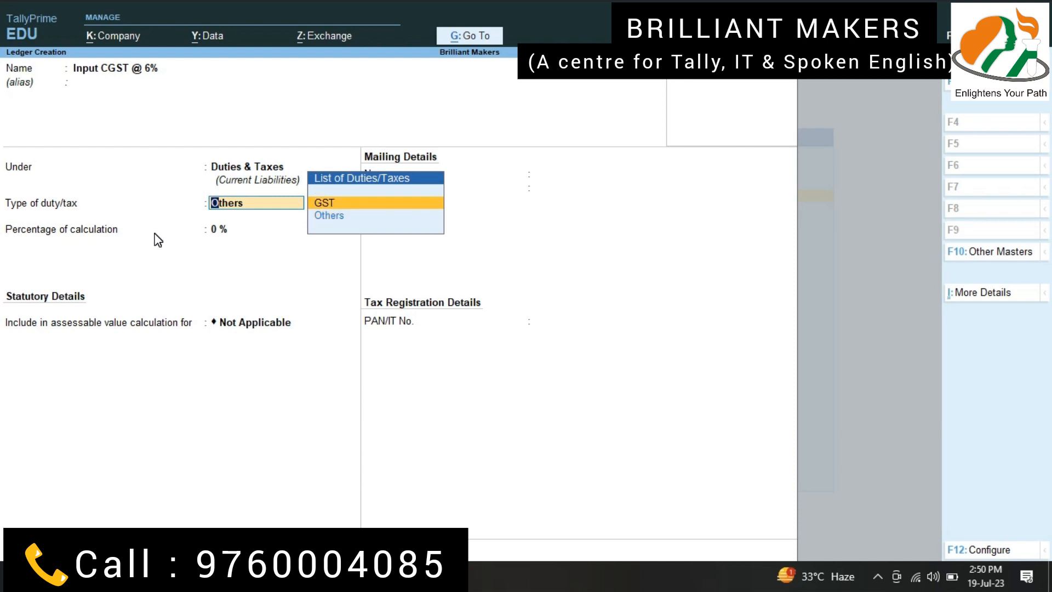
key("Return")
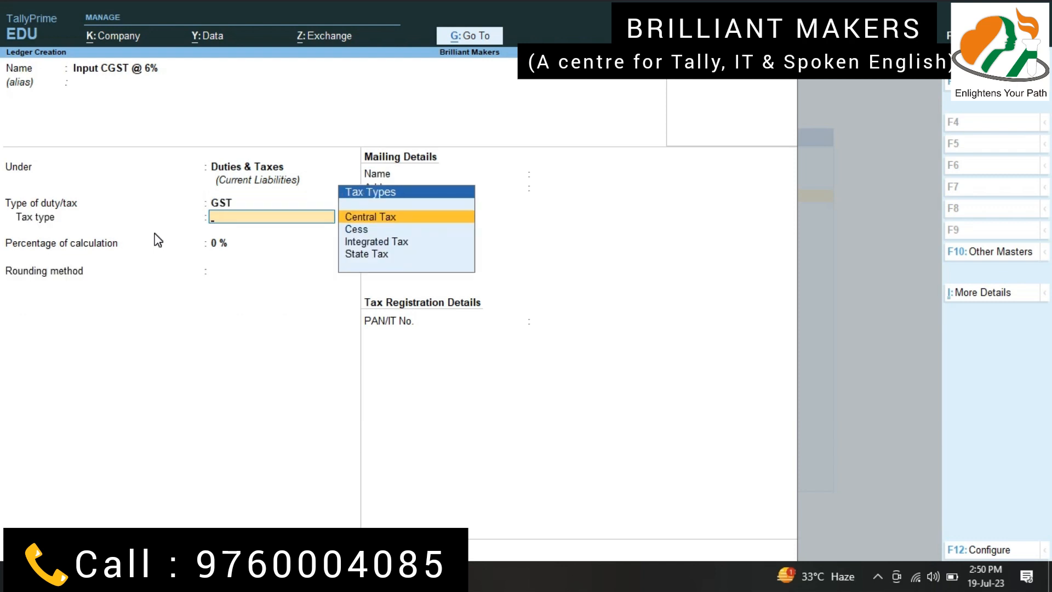
key("Return")
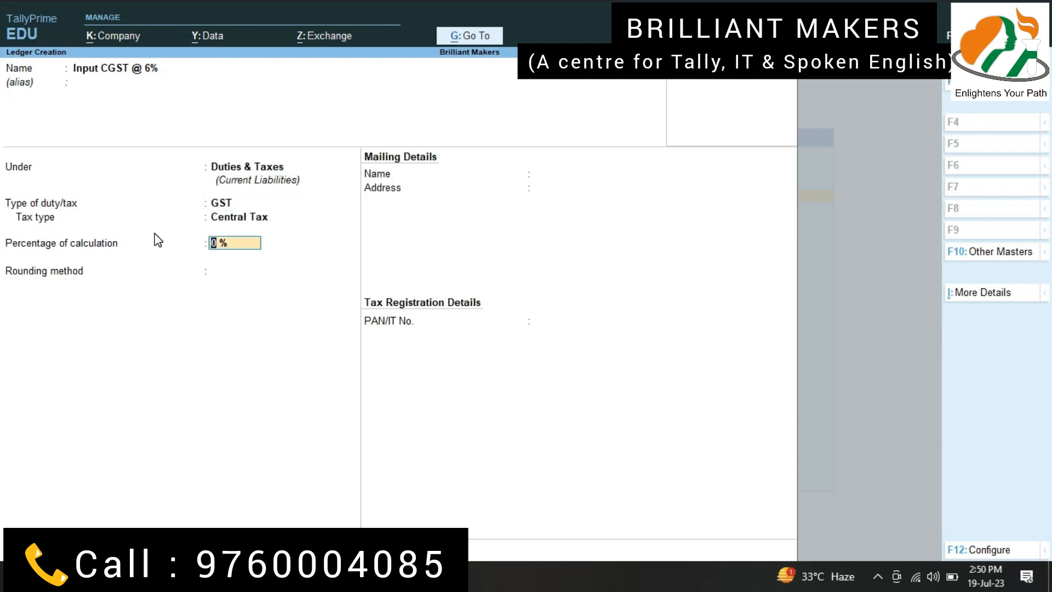
type("6")
key("Return")
key("Return")
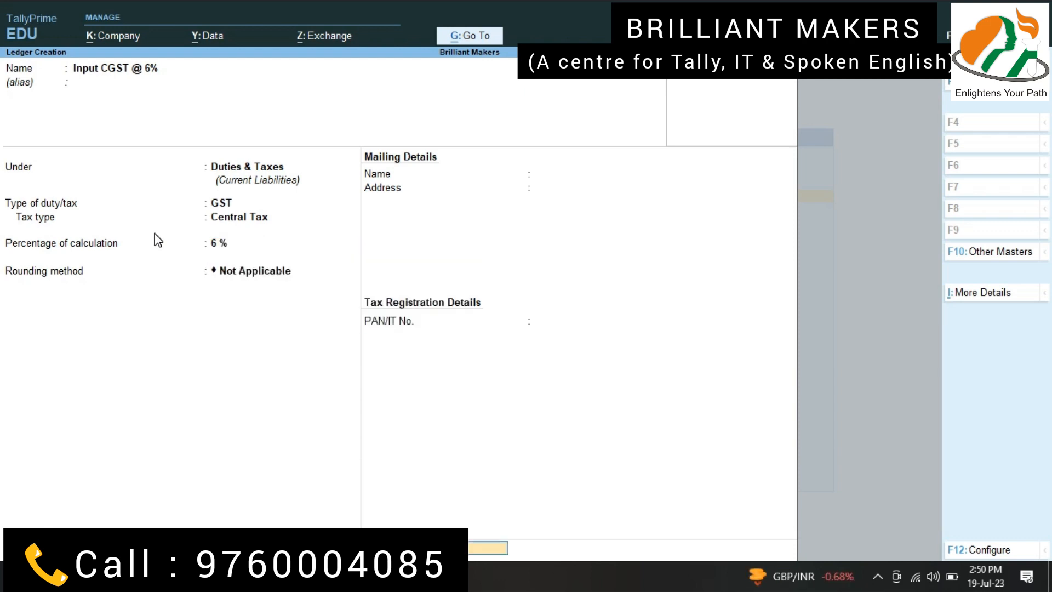
key("Return")
key("Return")
- Name a new ledger Input SGST @ 6% and keep it under Duties & Taxes
type("Input SGST @ 6%")
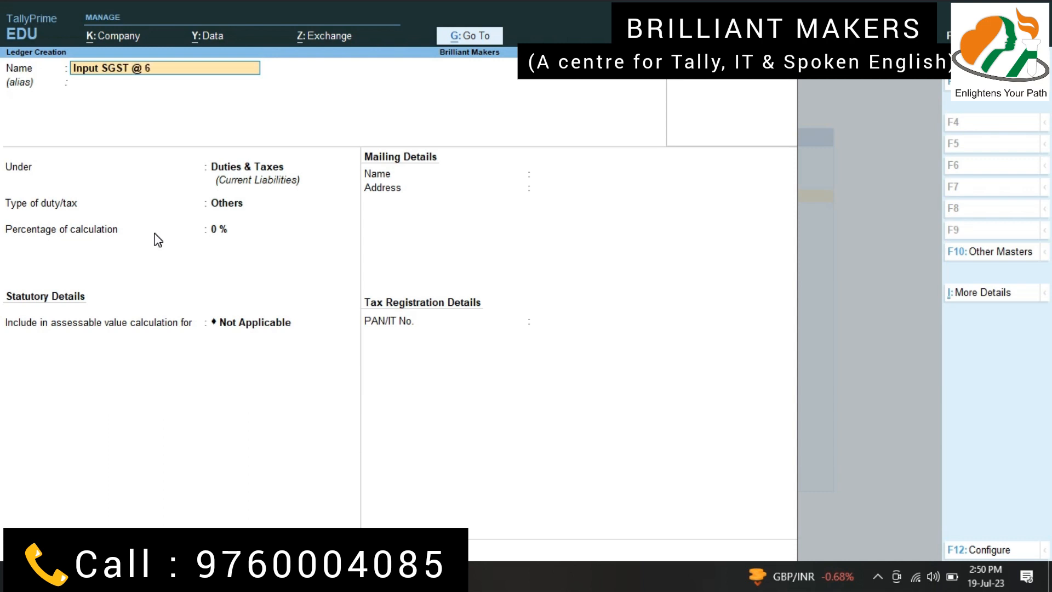
key("Return")
key("Return")
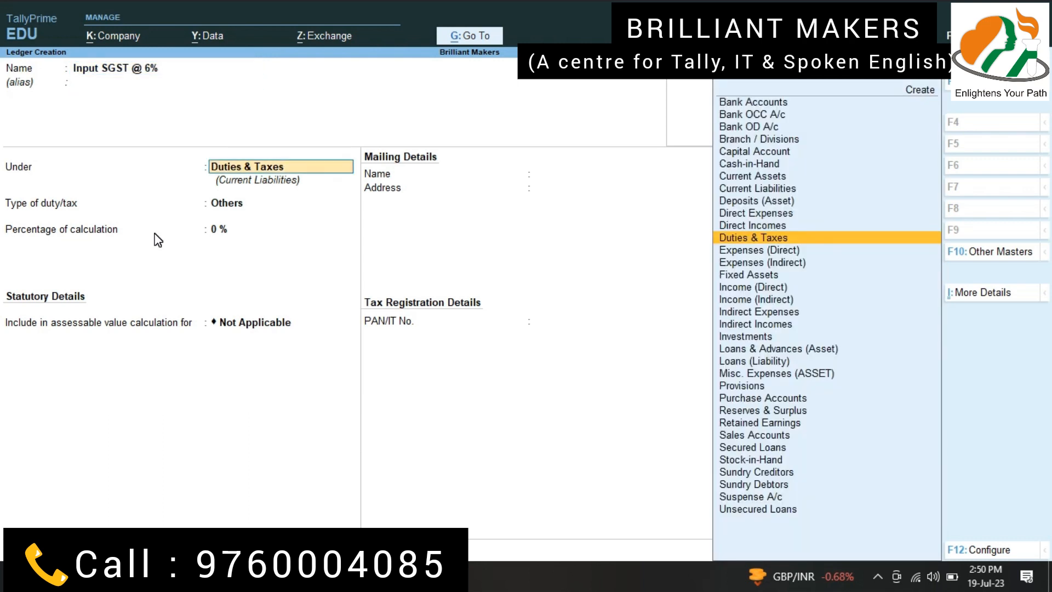
key("Return")
- Set the Input SGST @ 6% ledger's duty type to GST, tax type to State Tax and percentage to 6%, and save it
key("Up")
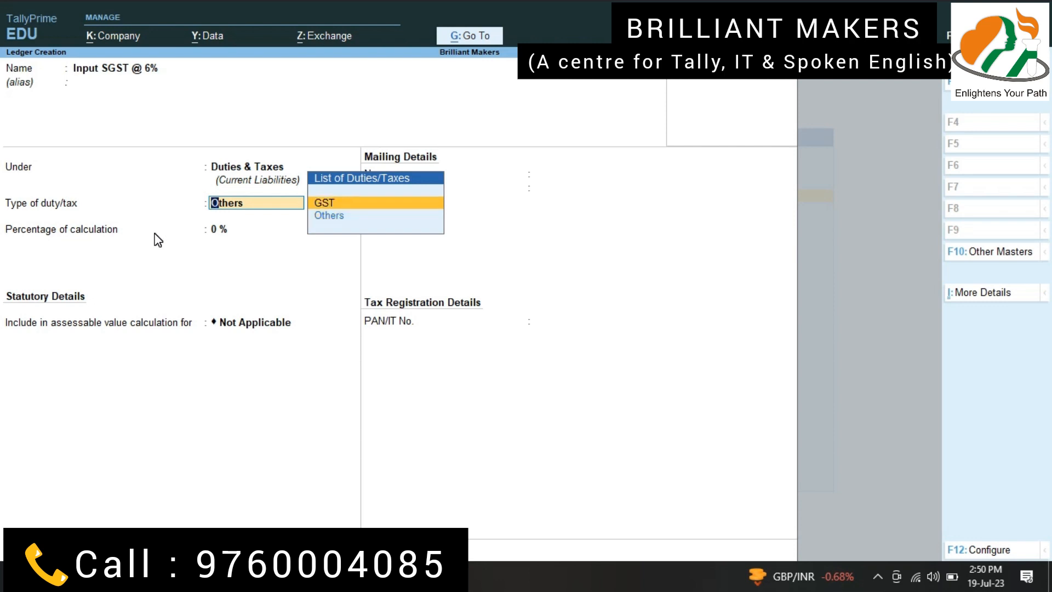
key("Return")
key("Down")
key("Down")
key("Down")
key("Return")
type("6")
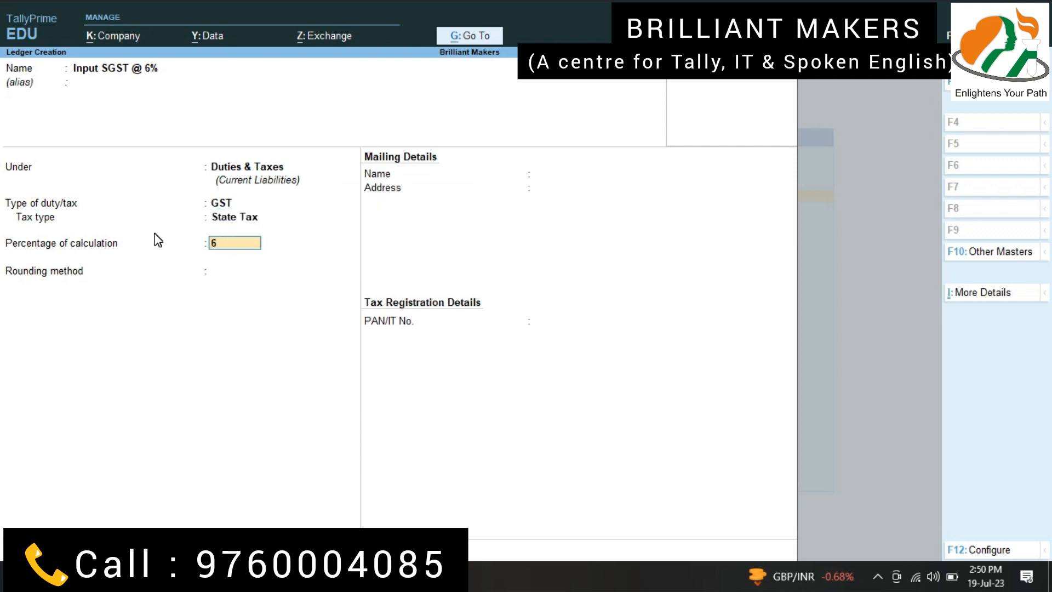
key("Return")
key("Return")
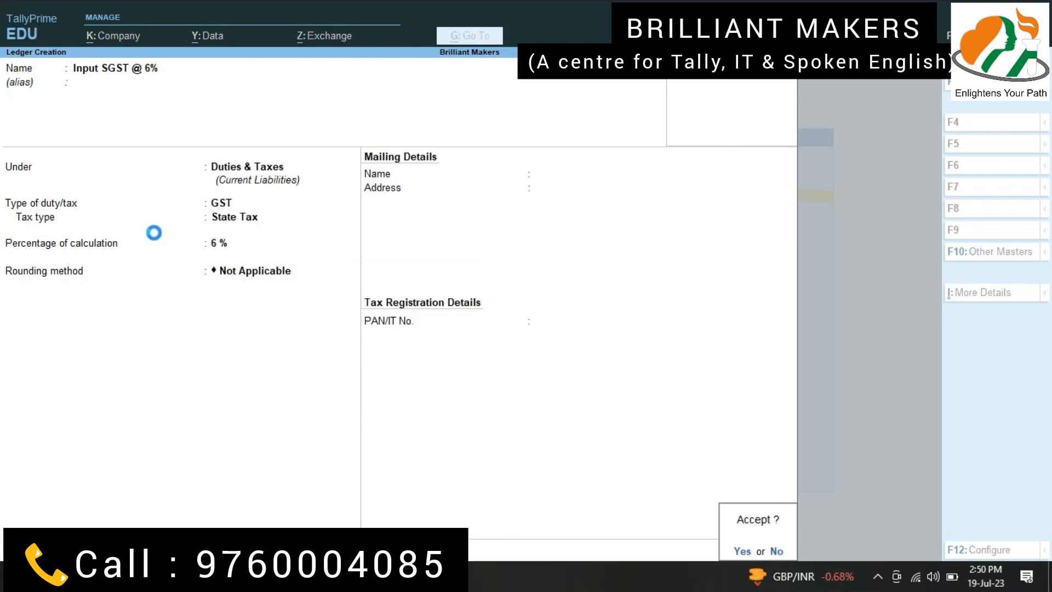
key("Return")
- Name a new ledger Output CGST @ 6% and keep it under Duties & Taxes
type("Output")
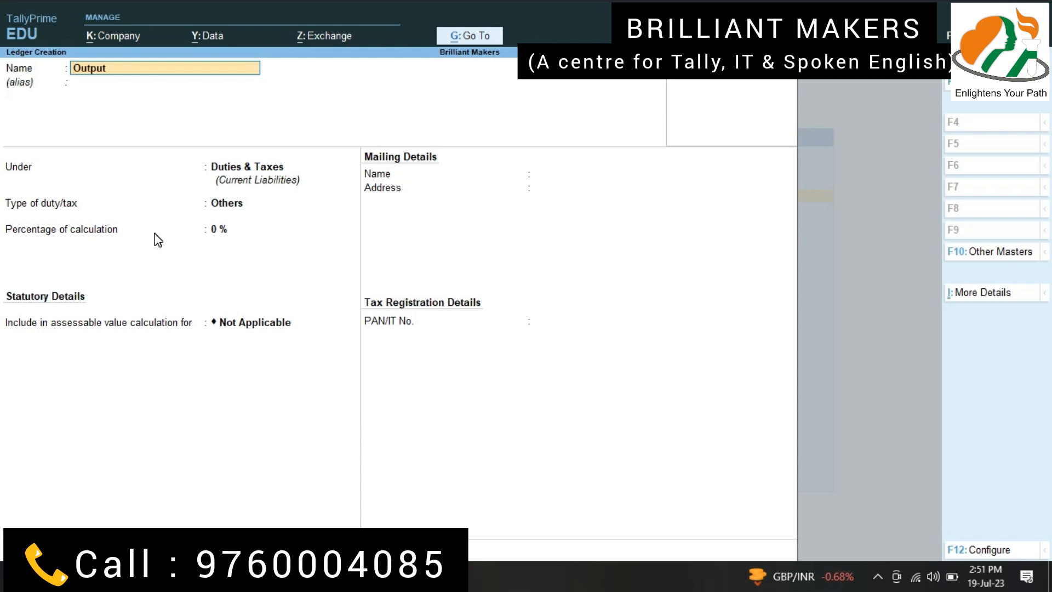
type(" CGST @ 6\\%")
key("BackSpace")
key("BackSpace")
type("%")
key("Return")
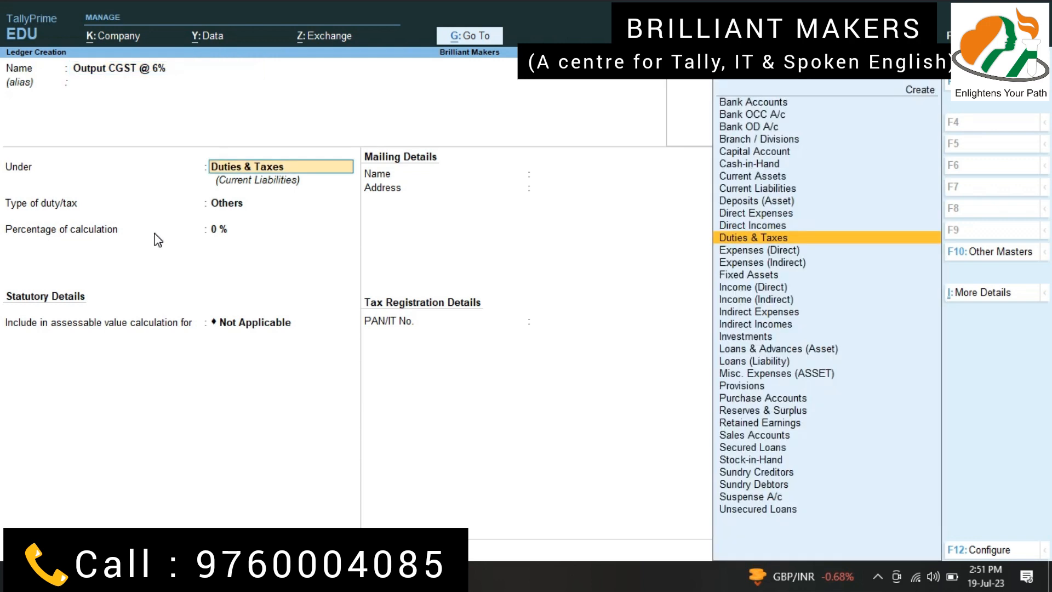
key("Return")
- Set the Output CGST @ 6% ledger's duty type to GST, tax type to Central Tax and percentage to 6%, and save it
key("Up")
key("Return")
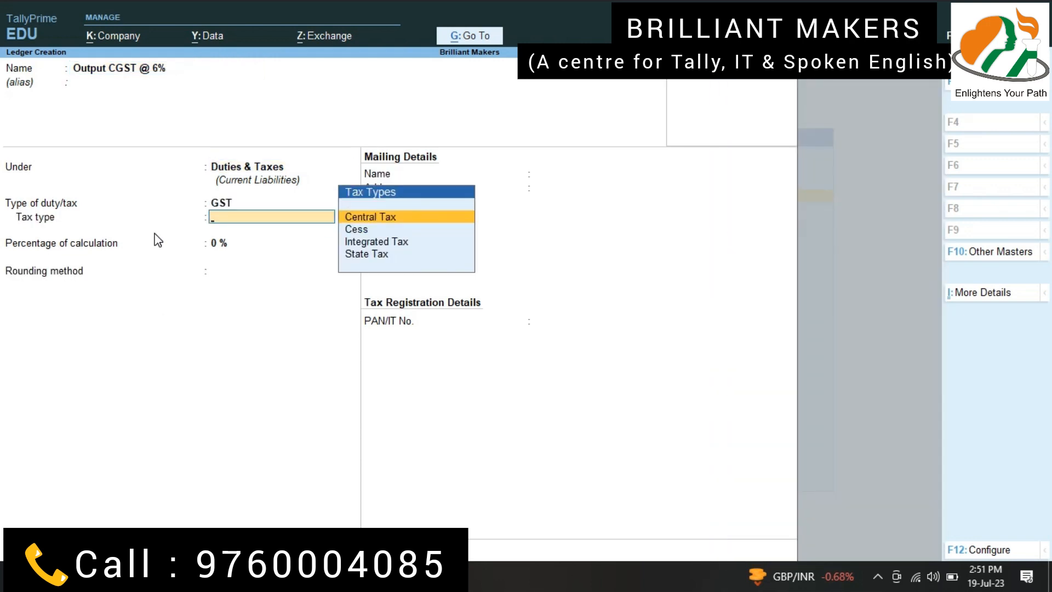
key("Return")
type("6")
key("Return")
key("Return")
key("Return")
key("Return")
- Name a new ledger Output SGST @ 6% and keep it under Duties & Taxes
type("Output SGST")
key("BackSpace")
type("ST @ 6%")
key("Return")
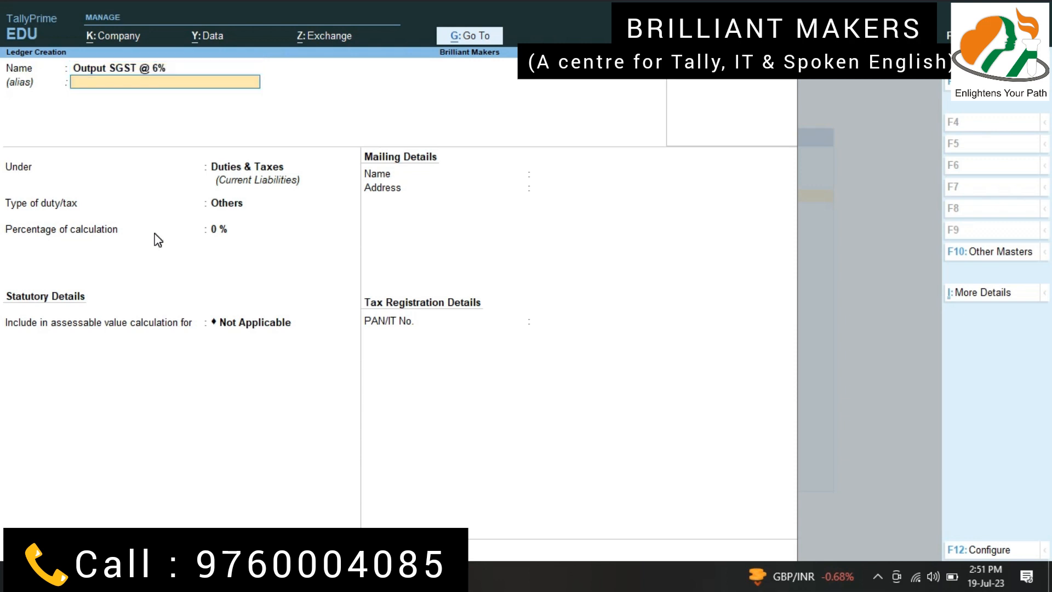
key("Return")
- Set the Output SGST @ 6% ledger's duty type to GST, tax type to State Tax and percentage to 6%, and save it
key("Up")
key("Return")
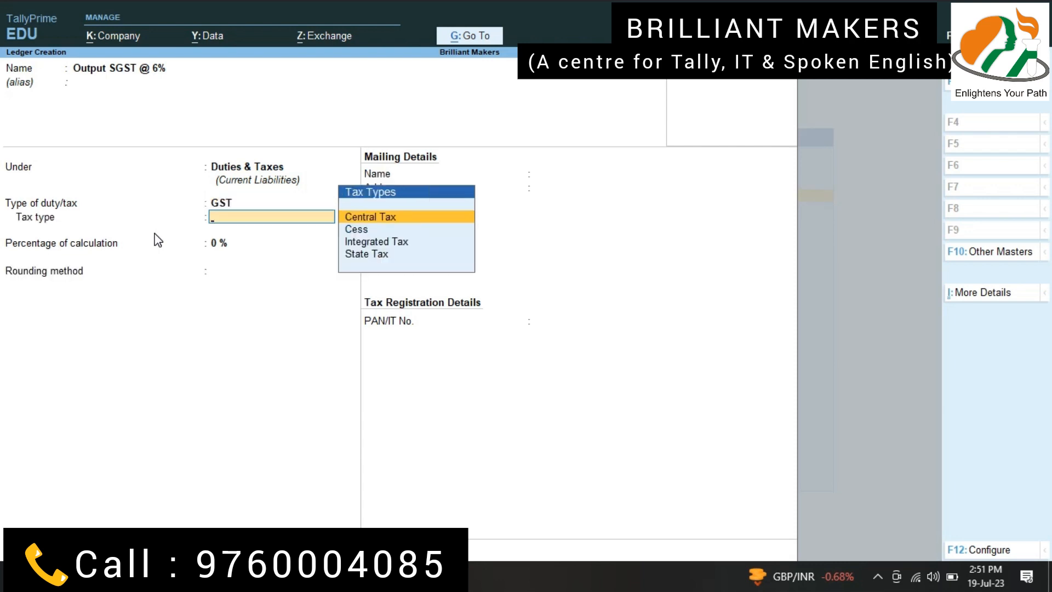
key("Down")
key("Down")
key("Down")
key("Return")
type("6")
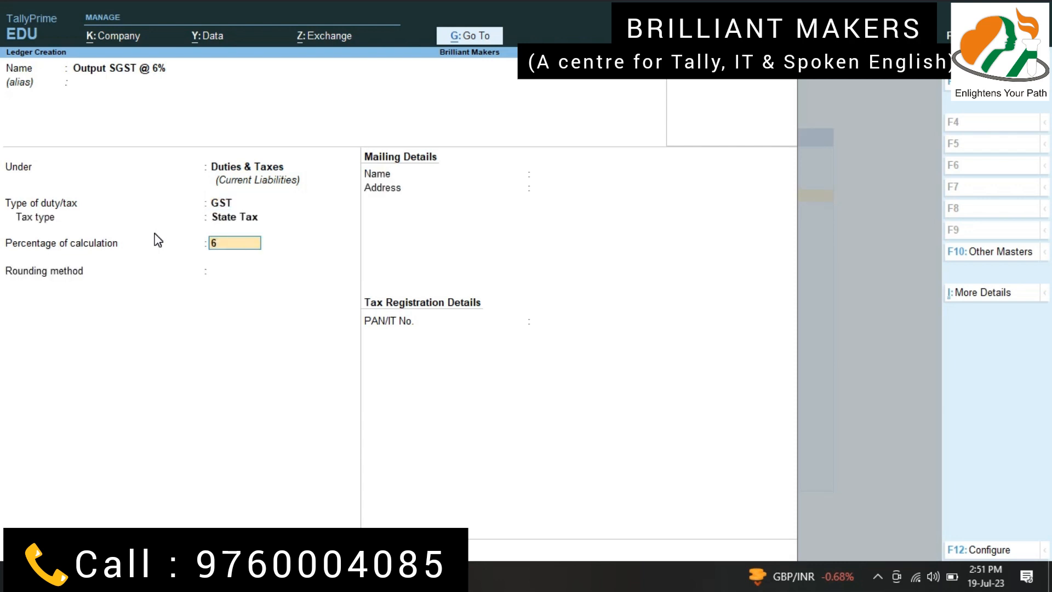
key("Return")
key("Return")
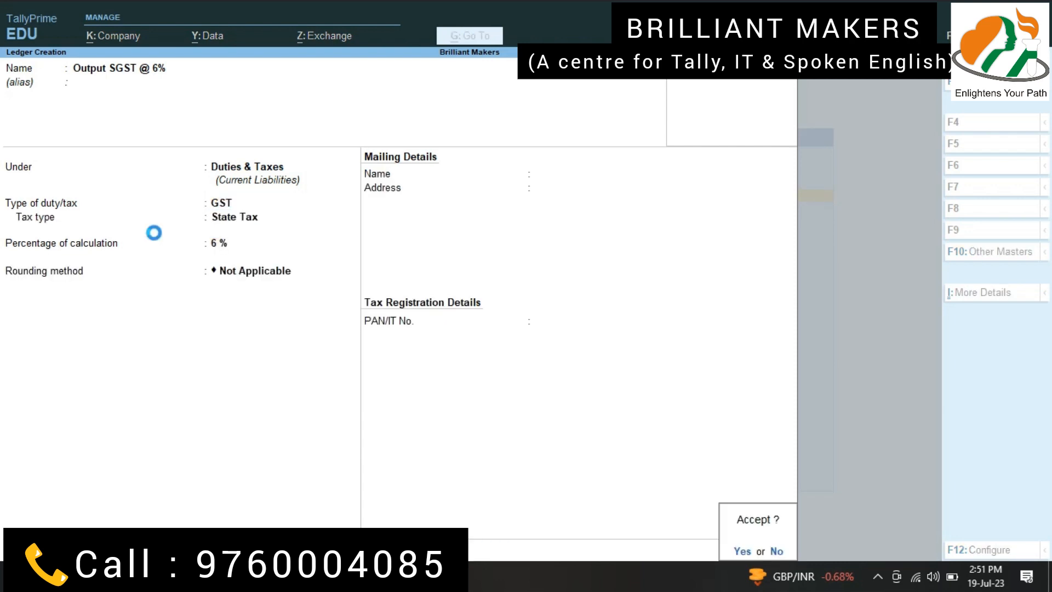
key("Return")
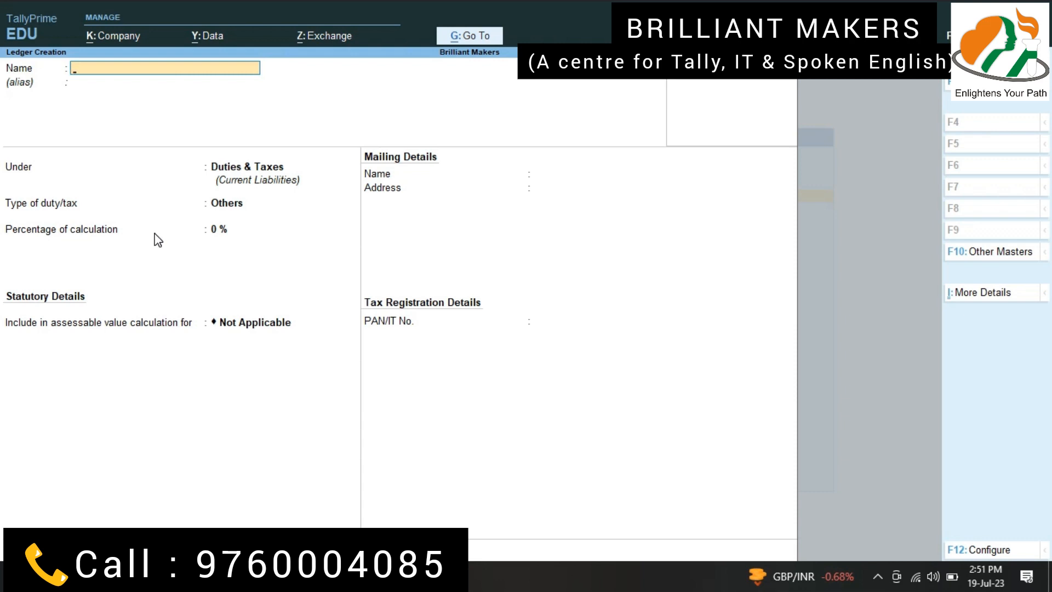
- Name a new party ledger Abc Traders and place it under Sundry Creditors
type("Abc Tre")
key("BackSpace")
key("BackSpace")
type("a")
key("BackSpace")
key("BackSpace")
type("Traders")
key("Return")
type("Sundry")
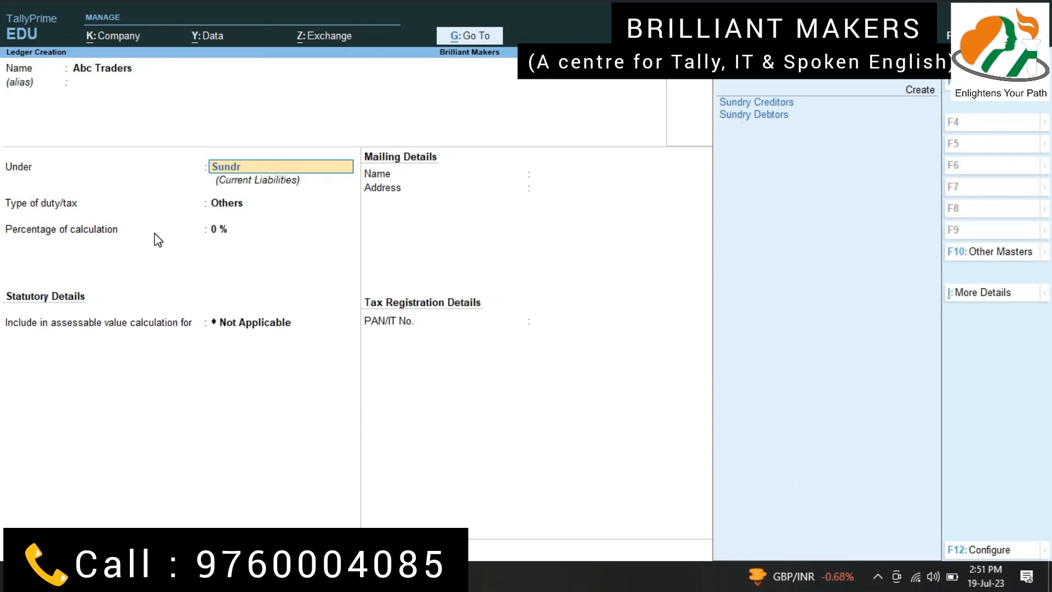
key("Return")
- Accept the bill-by-bill and mailing defaults for Abc Traders, with state Uttarakhand and country India, leaving the address and pincode blank
key("Return")
key("Return")
key("Return")
key("Return")
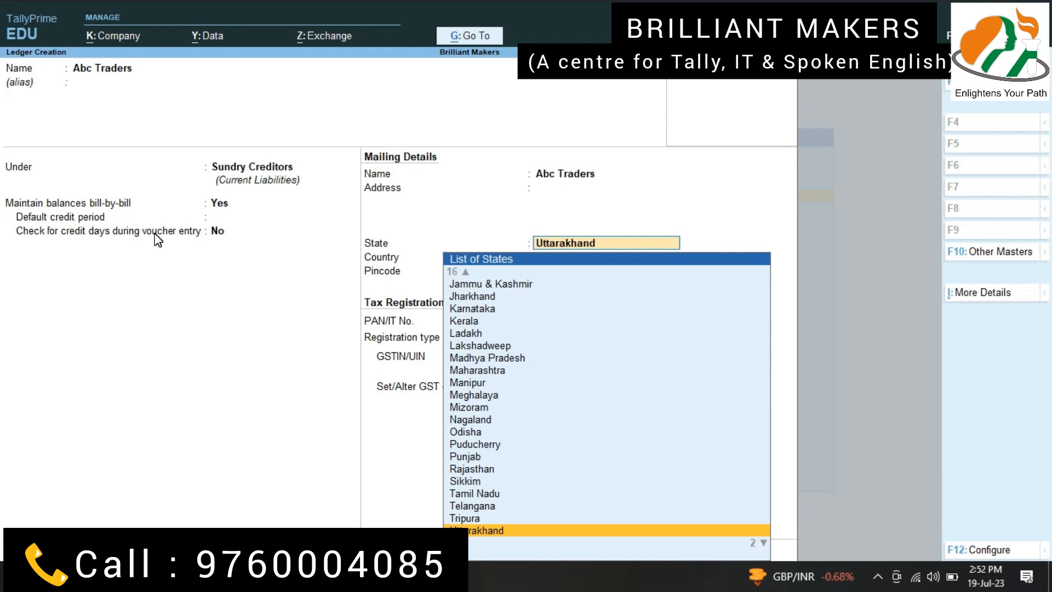
key("Return")
key("Return")
key("Return")
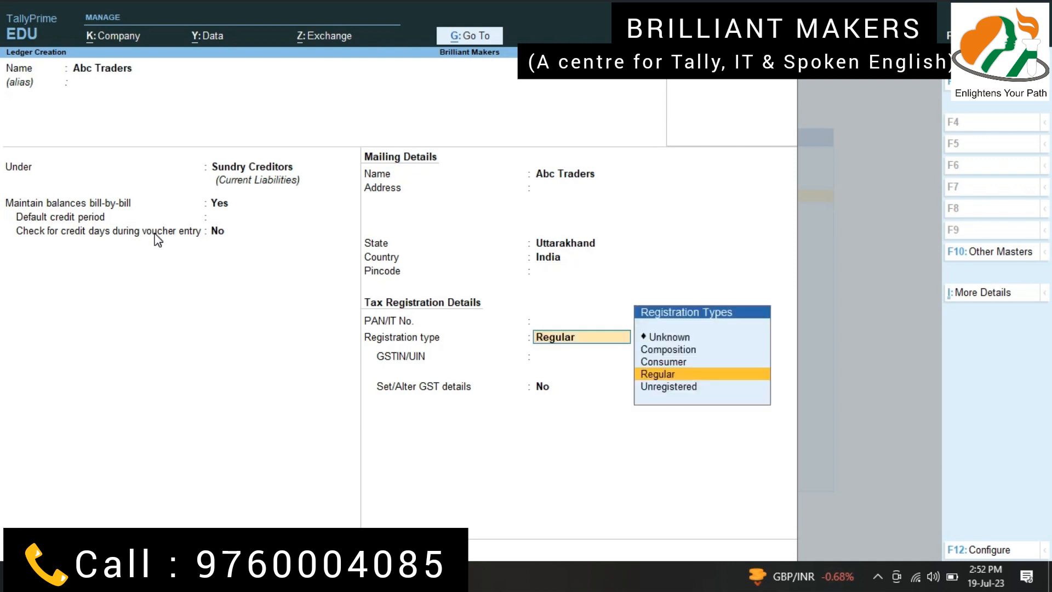
- Keep the registration type of Abc Traders as Regular, enter its GSTIN/UIN, and save the ledger
key("Return")
type("05JDAJA1245A")
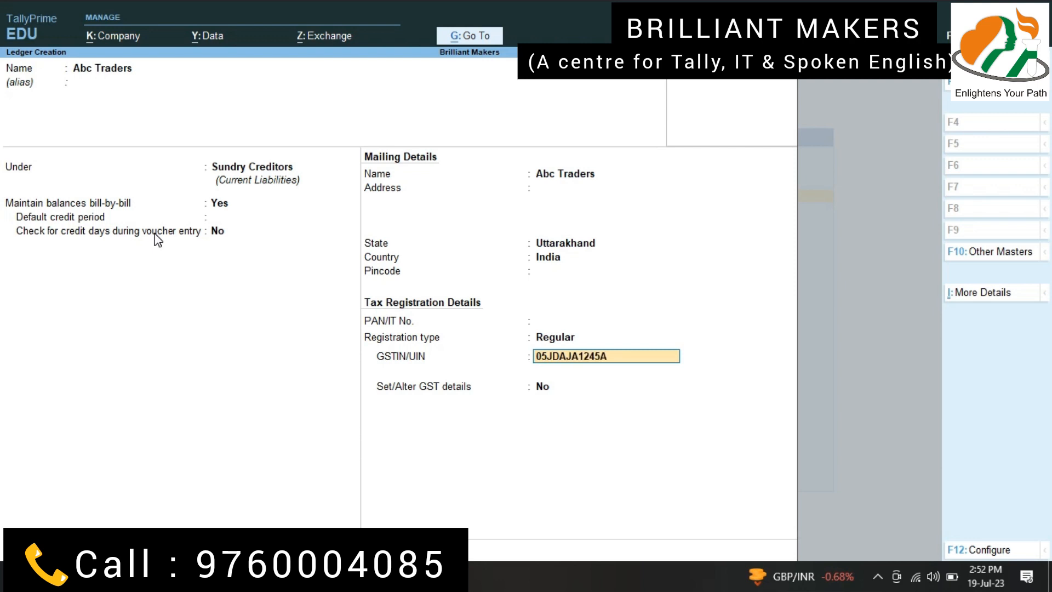
key("Return")
key("Return")
key("BackSpace")
type("8Z8")
key("Return")
key("Return")
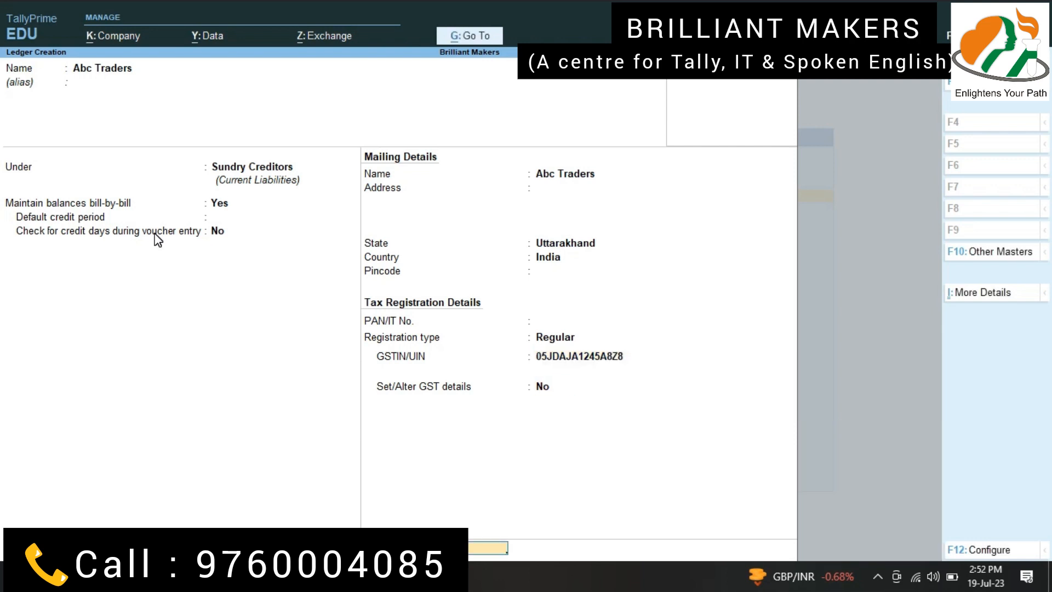
key("Return")
- Name a new party ledger Xyz Traders and place it under Sundry Debtors
type("Xyz")
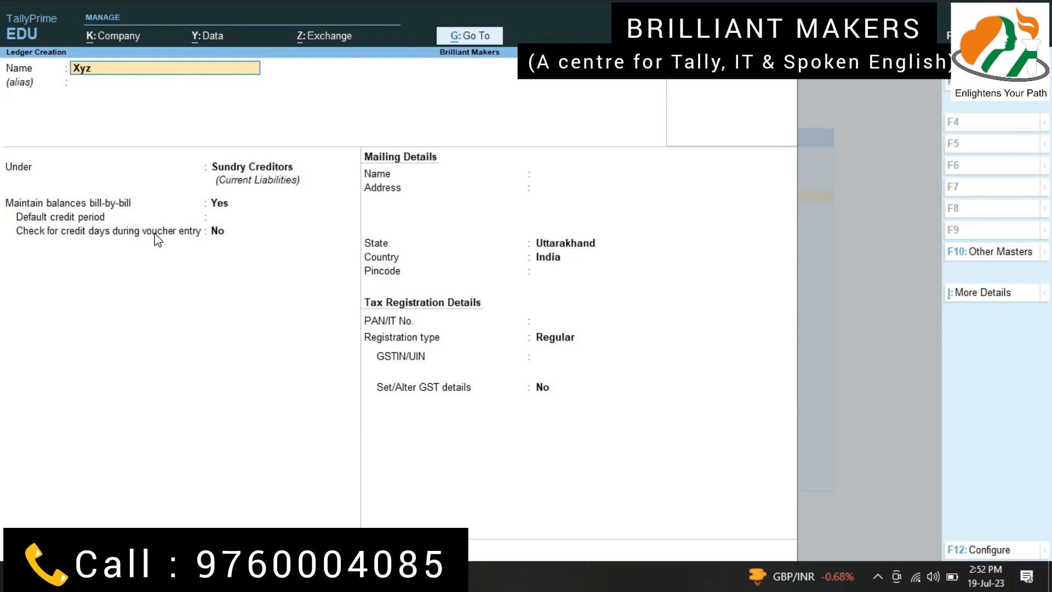
type(" Traders")
key("Return")
type("Sundry")
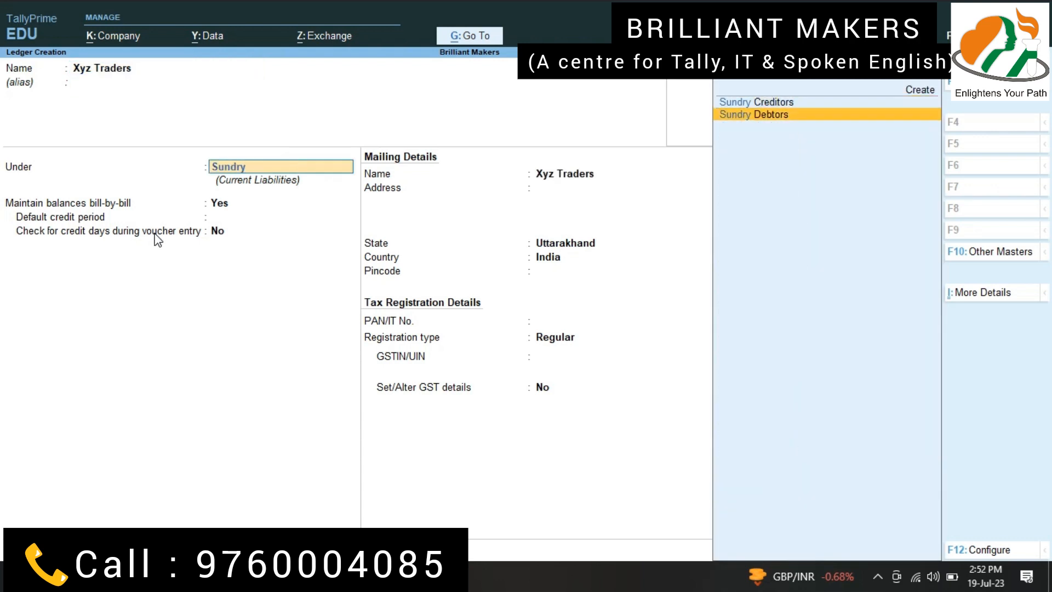
key("Down")
key("Return")
- Accept the bill-by-bill and mailing defaults for Xyz Traders, with state Uttarakhand and country India, leaving the address and pincode blank
key("Return")
key("Return")
key("Return")
key("Return")
key("Return")
key("Return")
key("Return")
key("Return")
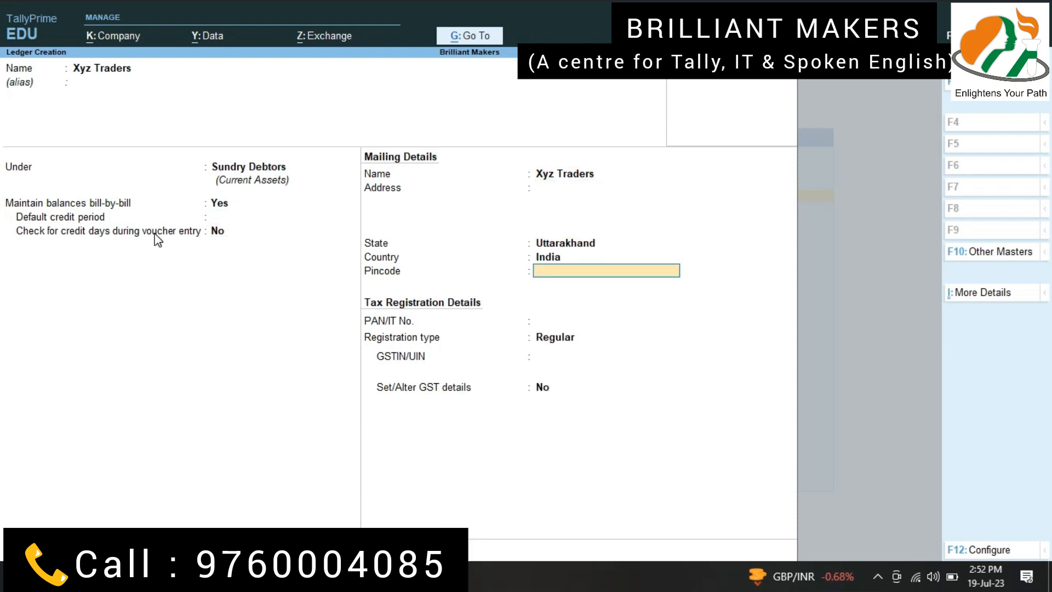
key("Return")
- Keep the Regular registration type for Xyz Traders, enter its GSTIN/UIN, save the ledger, and leave ledger creation
key("Return")
type("05")
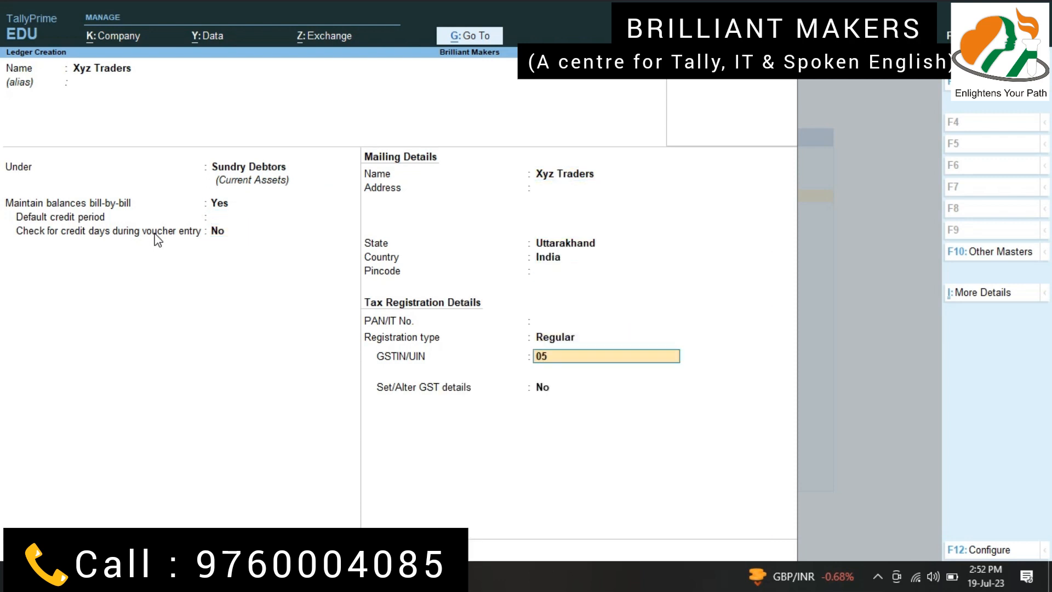
type("KDJSA1245A5Z5")
key("Return")
key("Return")
key("Return")
key("Return")
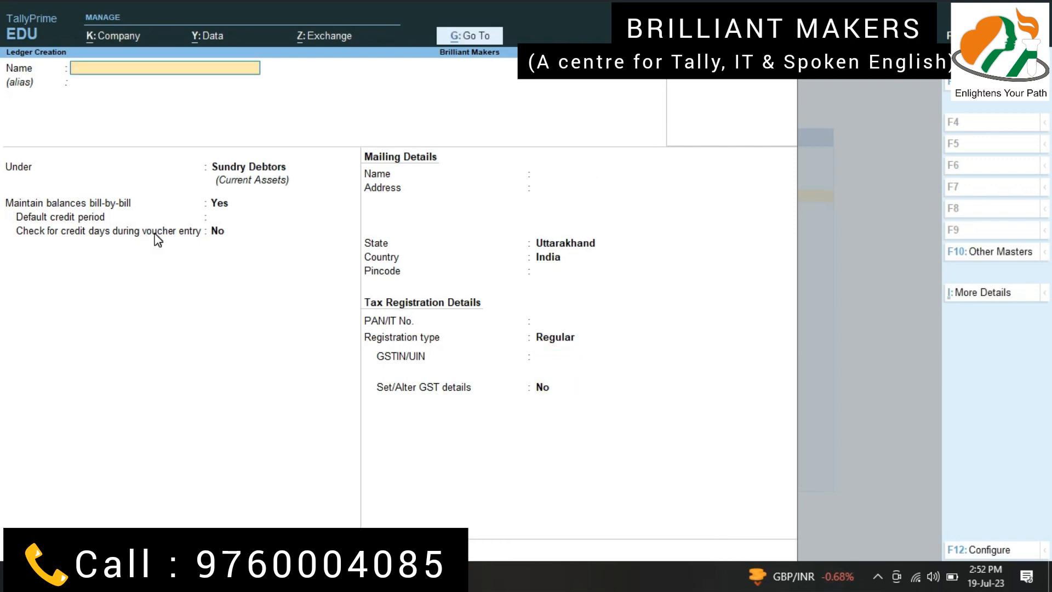
key("Escape")
key("Return")
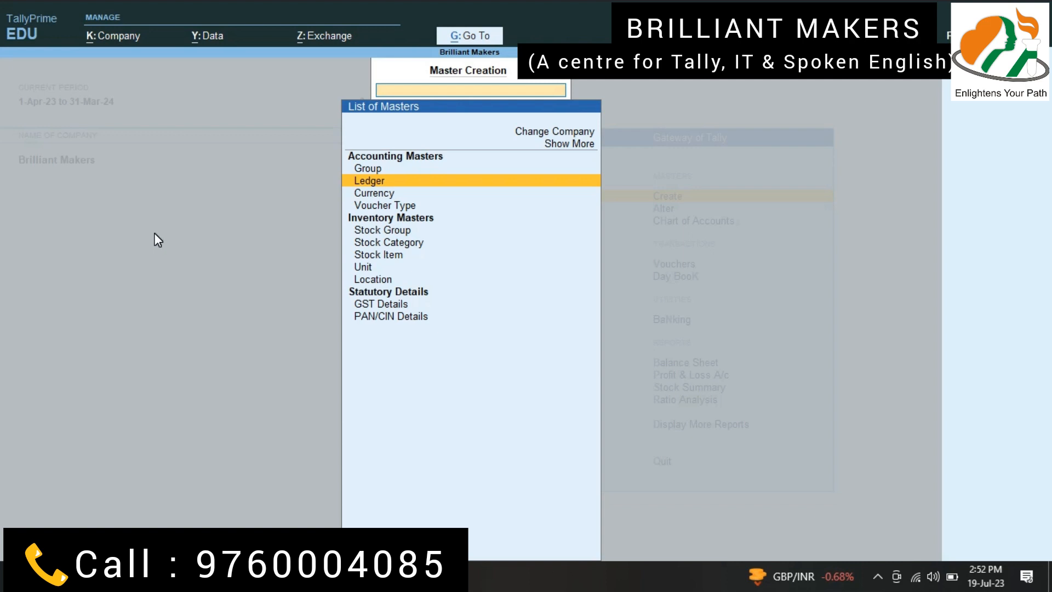
- Start a new inventory unit of measure of type Simple and give it the symbol P
key("Down")
key("Down")
key("Down")
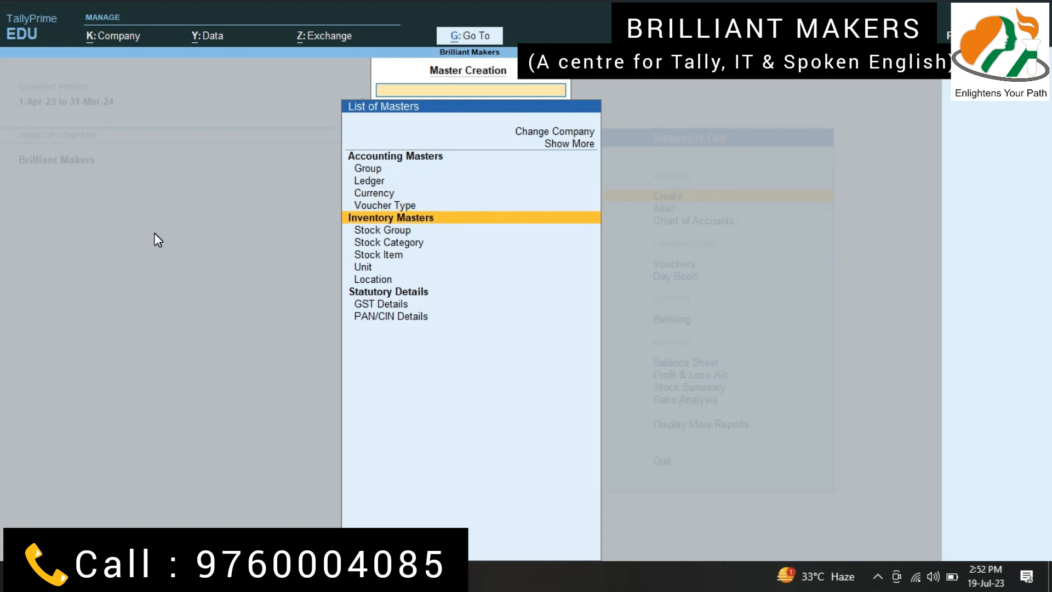
key("Down")
key("Down")
key("Down")
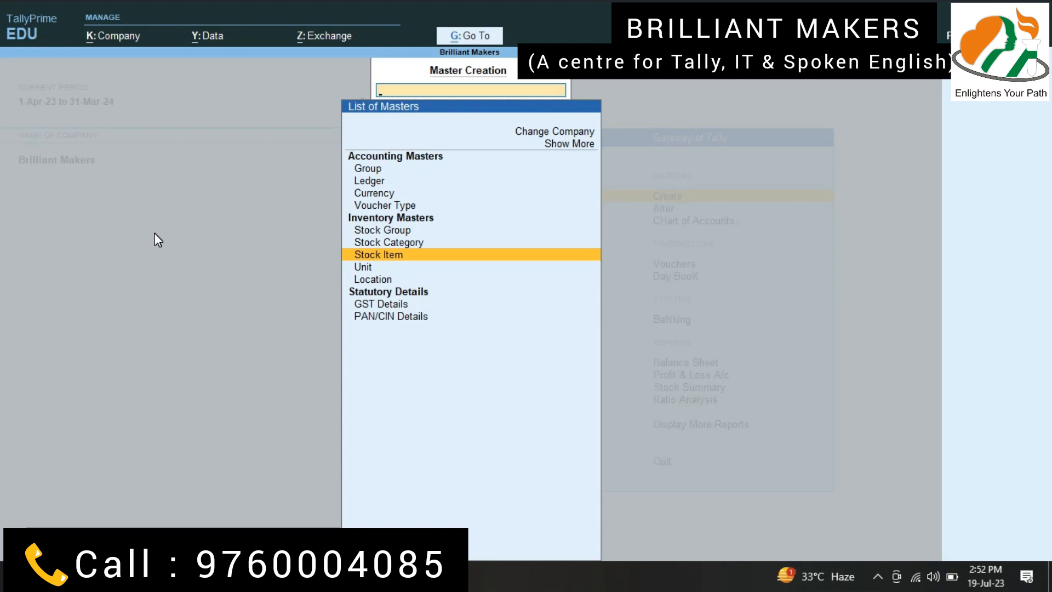
key("Down")
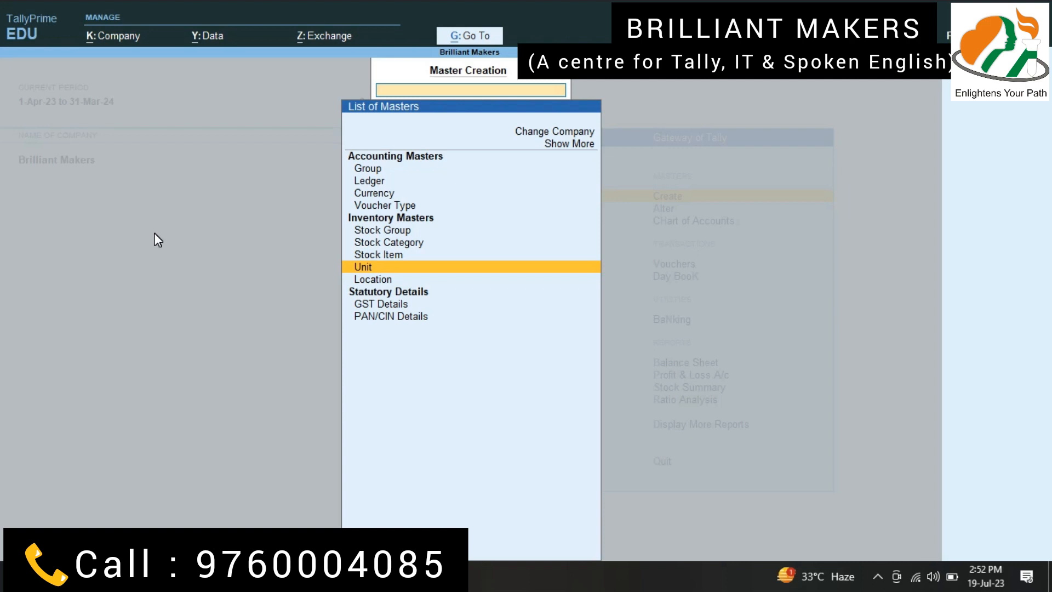
key("Return")
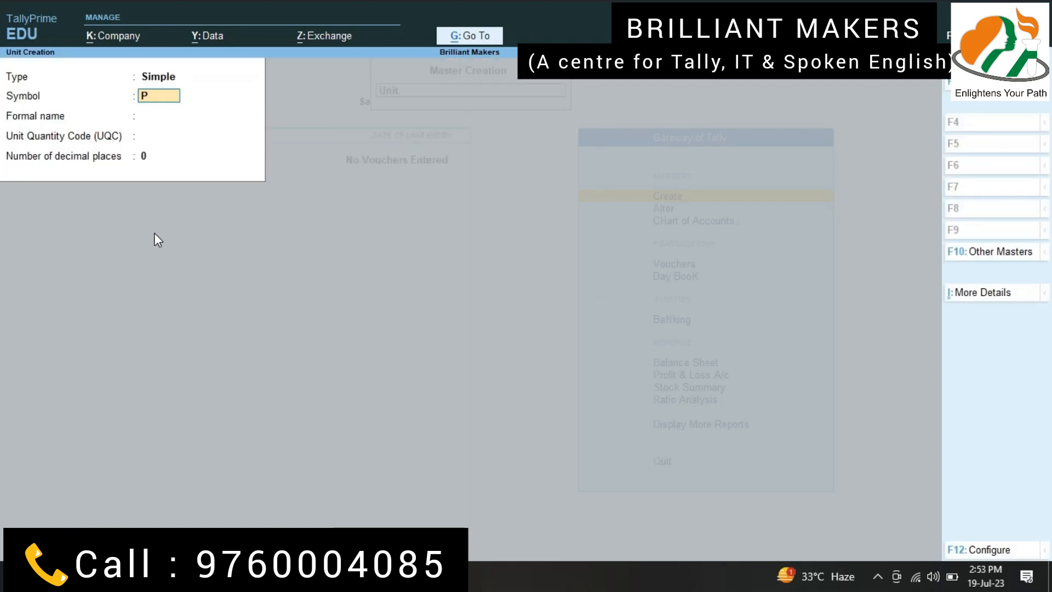
type("P")
key("Return")
- Give the unit the formal name Pair and quantity code PRS-PAIRS, keep 0 decimal places, save it, and leave unit creation
type("Pa")
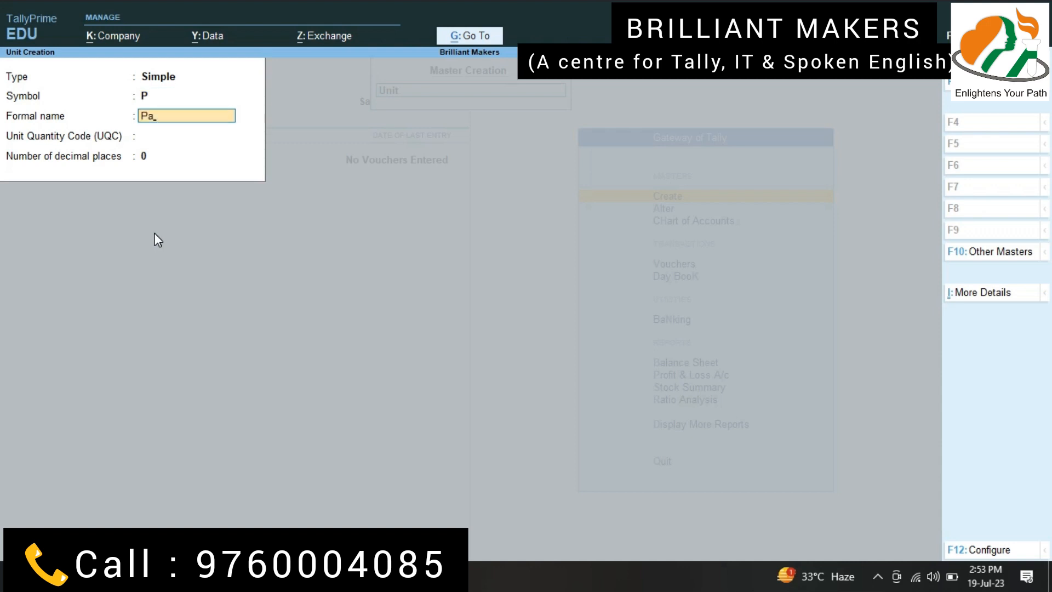
key("BackSpace")
type("air")
key("Return")
type("pai")
key("Return")
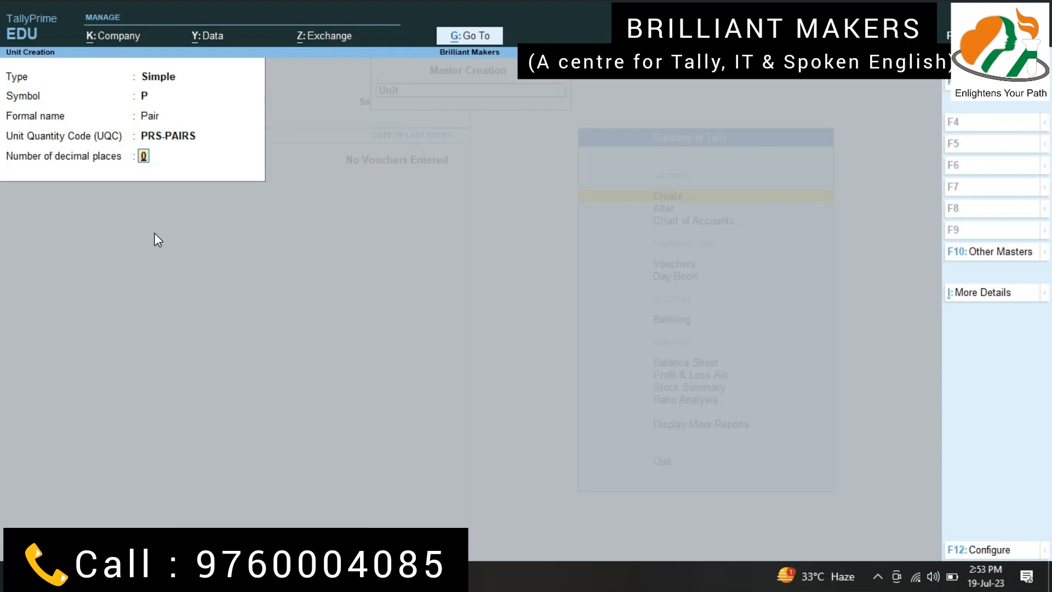
key("Return")
key("Return")
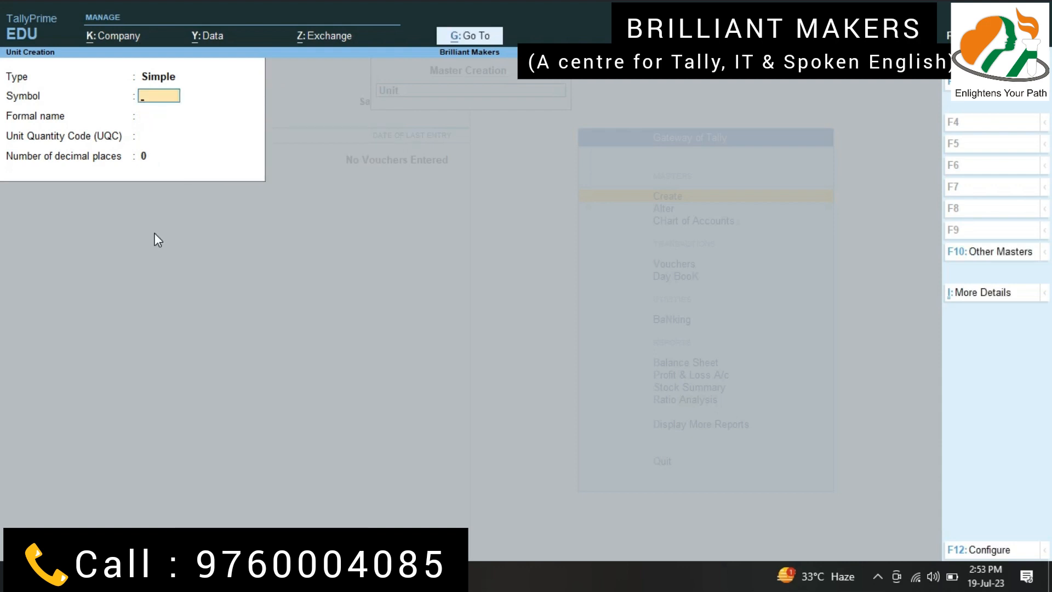
key("Escape")
- Start a new stock item named Shoes without an alias, under Primary, with unit P
key("Up")
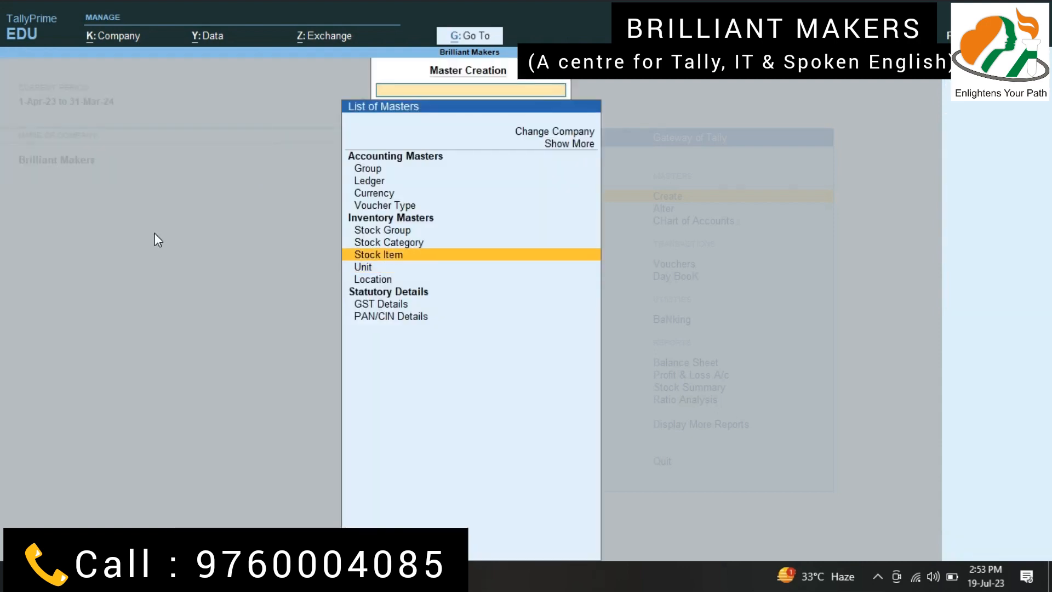
key("Return")
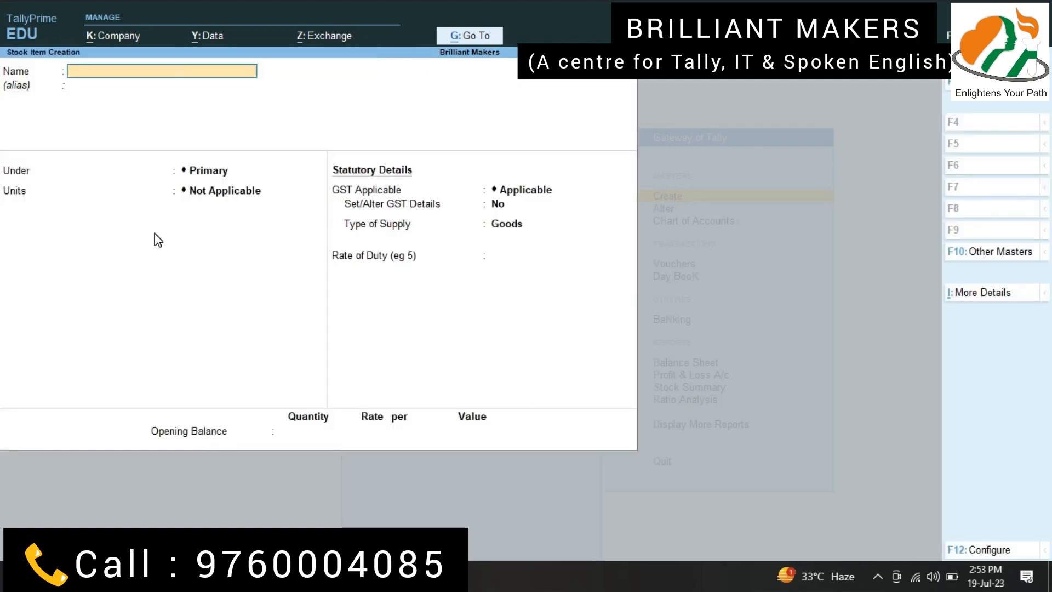
type("Shoes")
key("Return")
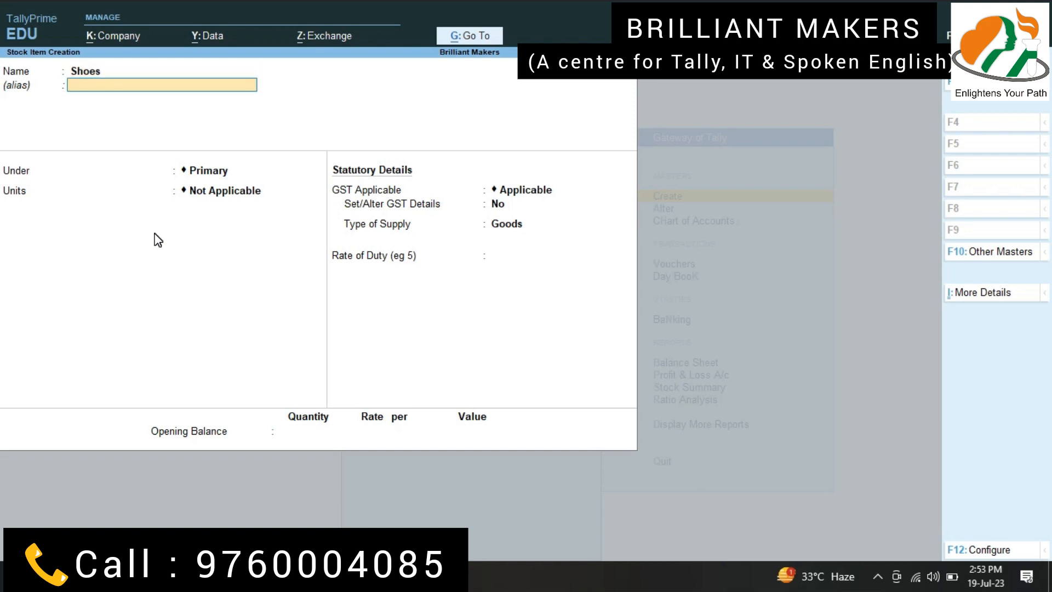
key("Return")
key("Down")
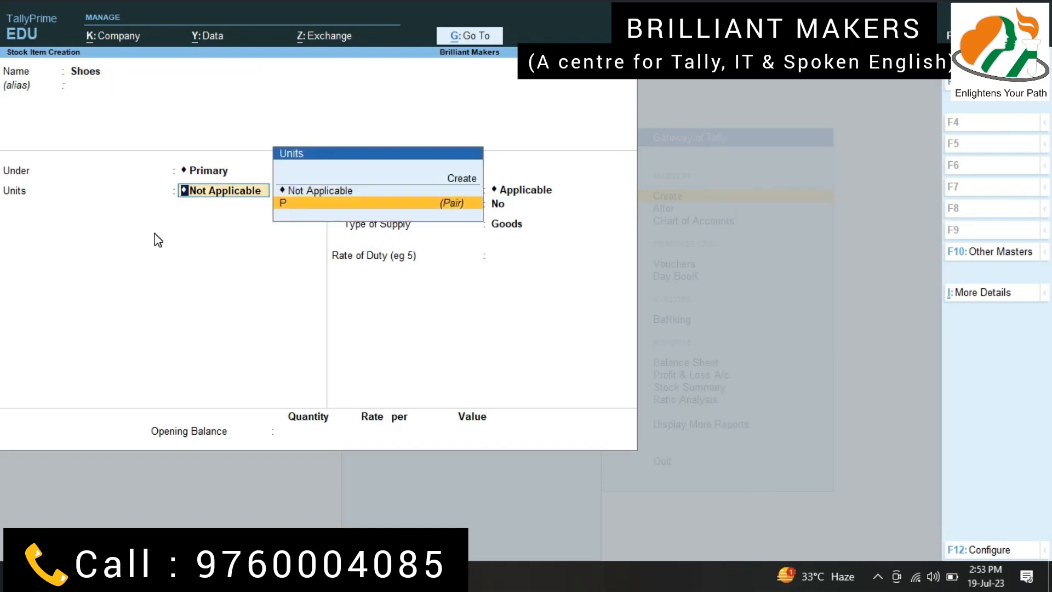
key("Return")
key("Return")
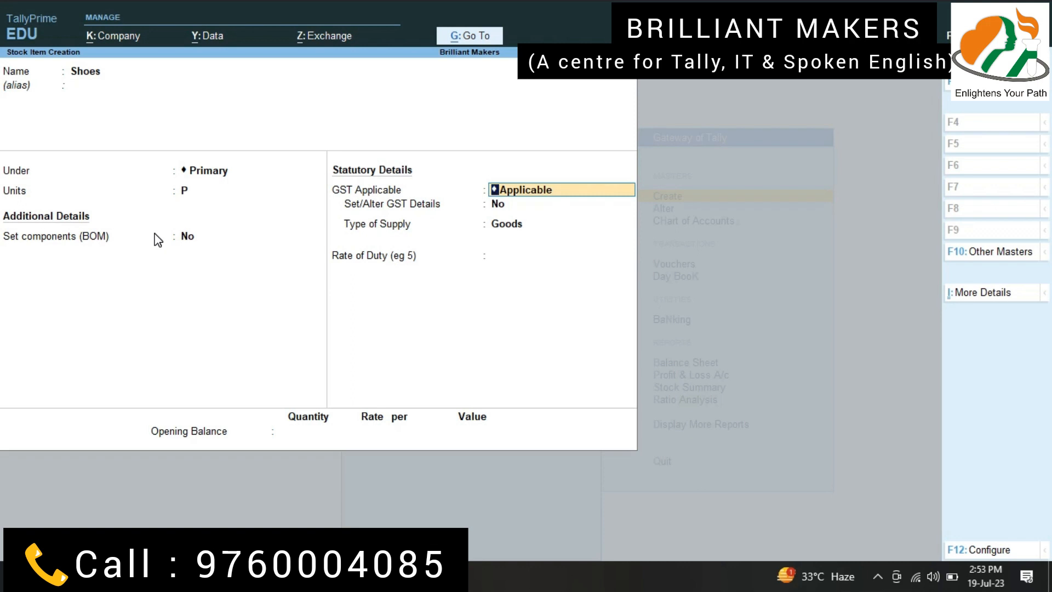
- Keep GST applicable for Shoes, enable its GST details, and enter description Shoes and HSN/SAC 4587, keeping the calculation type On Value
key("Return")
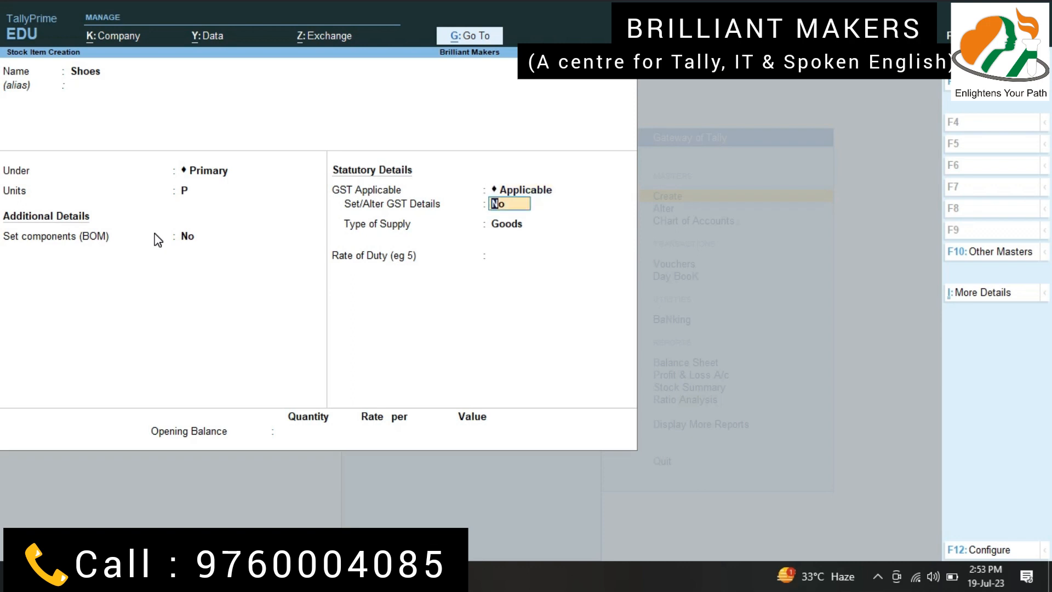
type("yes")
key("Return")
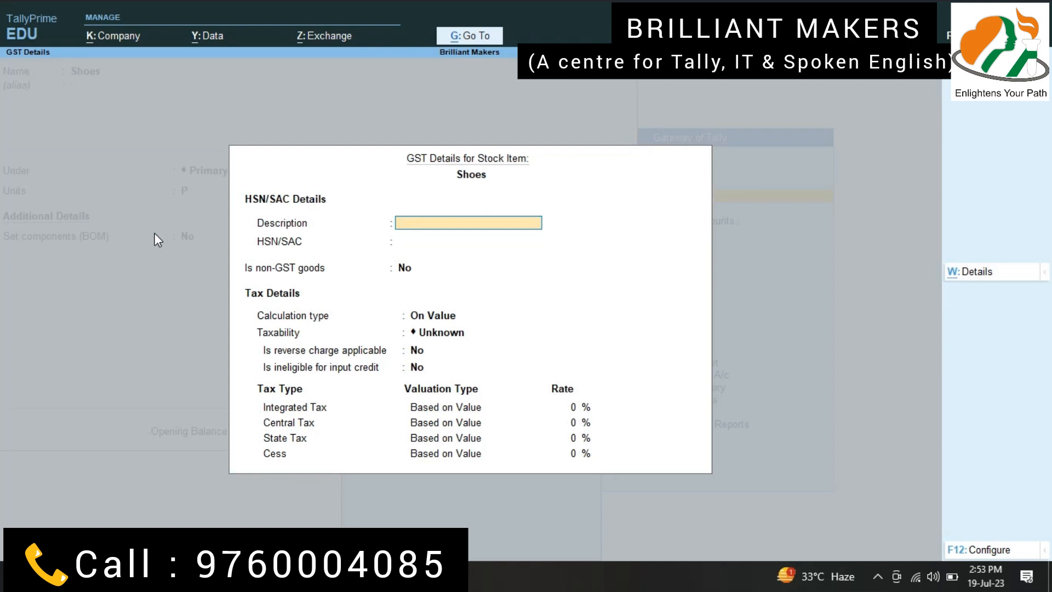
type("Shoes")
key("Return")
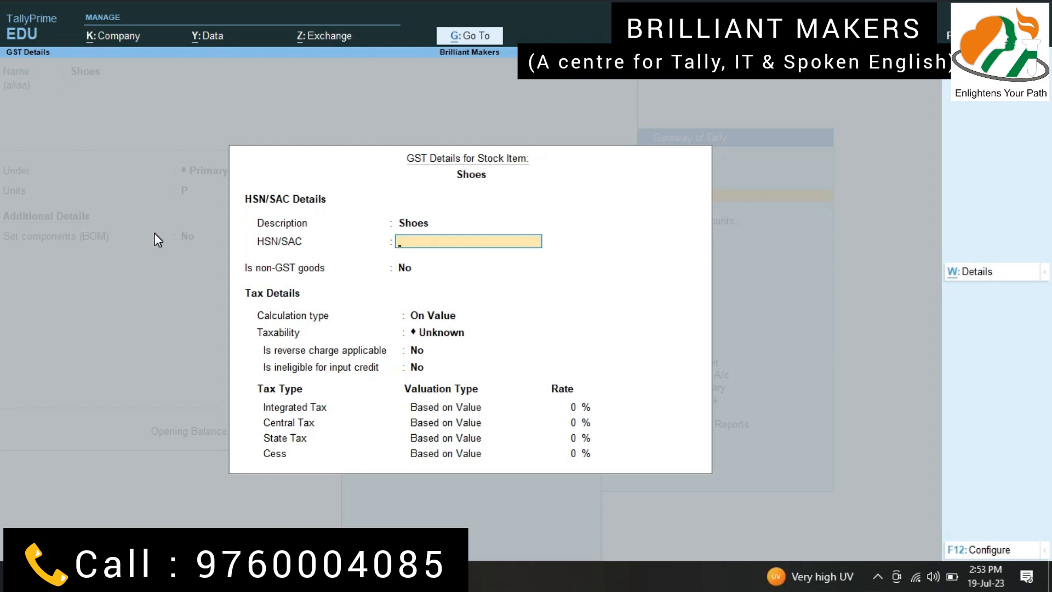
type("4587")
key("Return")
key("Return")
key("Return")
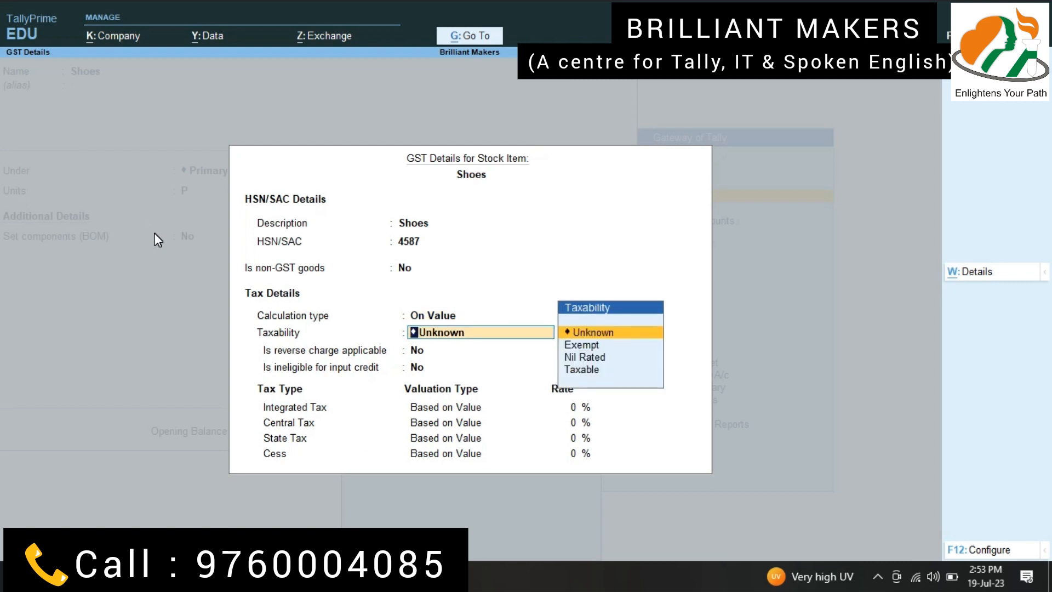
- Set the taxability of Shoes to Taxable with an integrated tax rate of 12%, accepting the 6% central and state rates
key("Down")
key("Down")
key("Down")
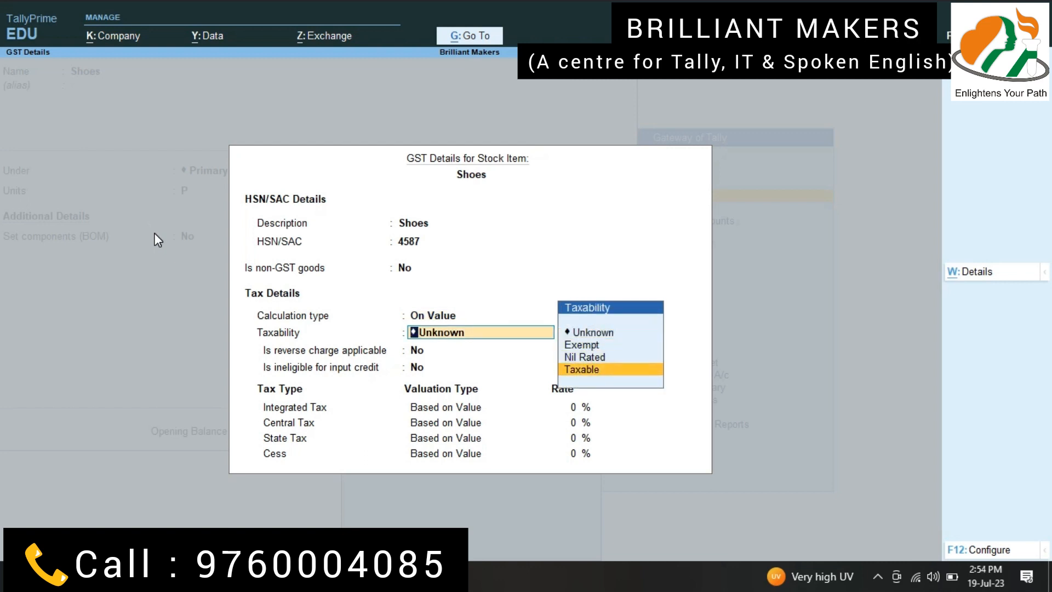
key("Return")
key("Return")
key("Return")
type("12")
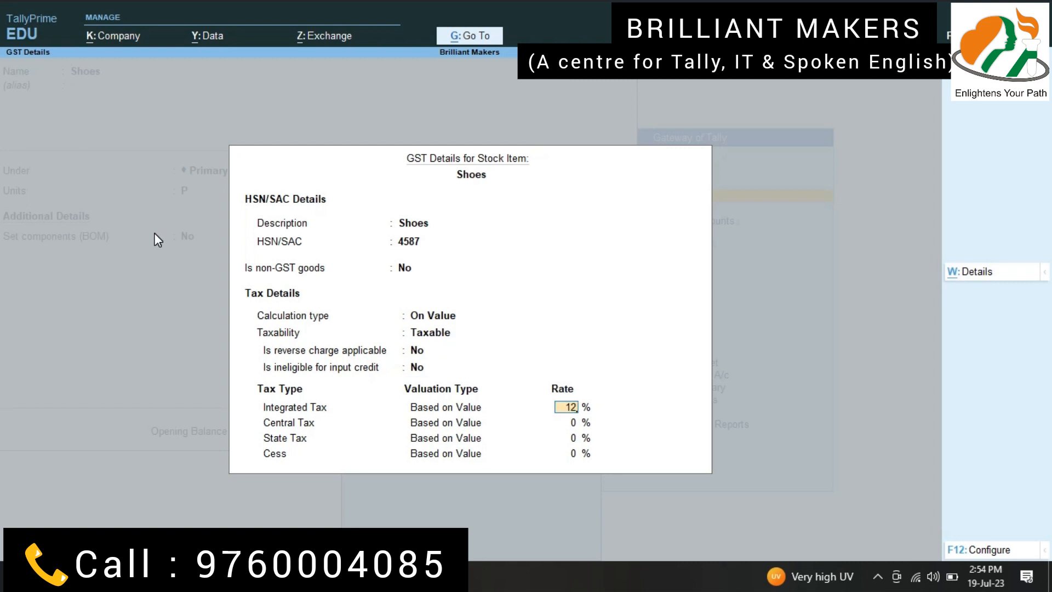
key("Return")
key("Return")
key("Return")
key("Return")
key("Return")
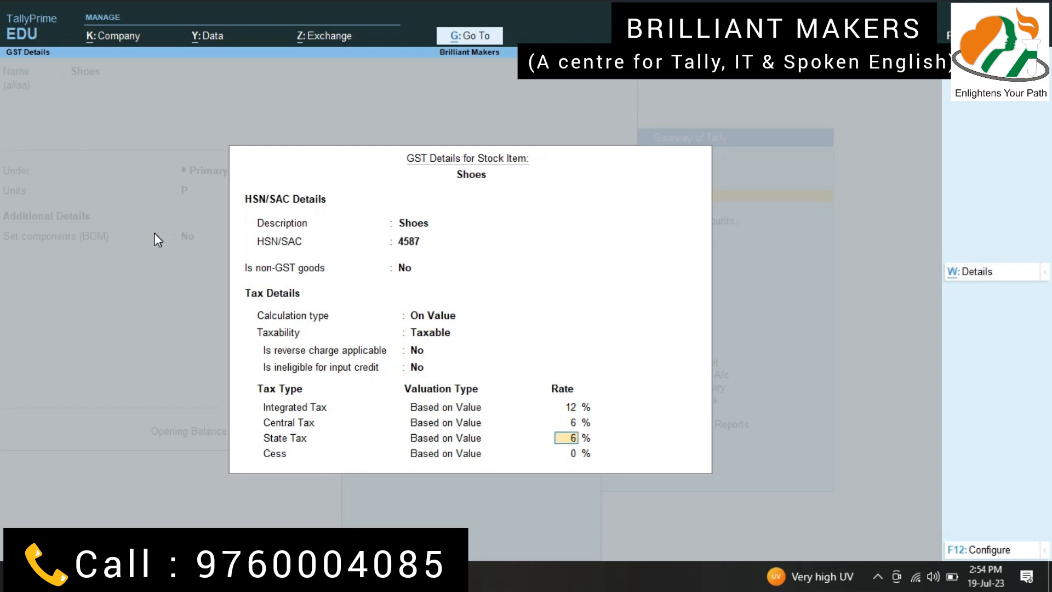
- Accept the remaining defaults of the Shoes stock item without an opening balance, save it, and return to the Gateway of Tally
key("Return")
key("Return")
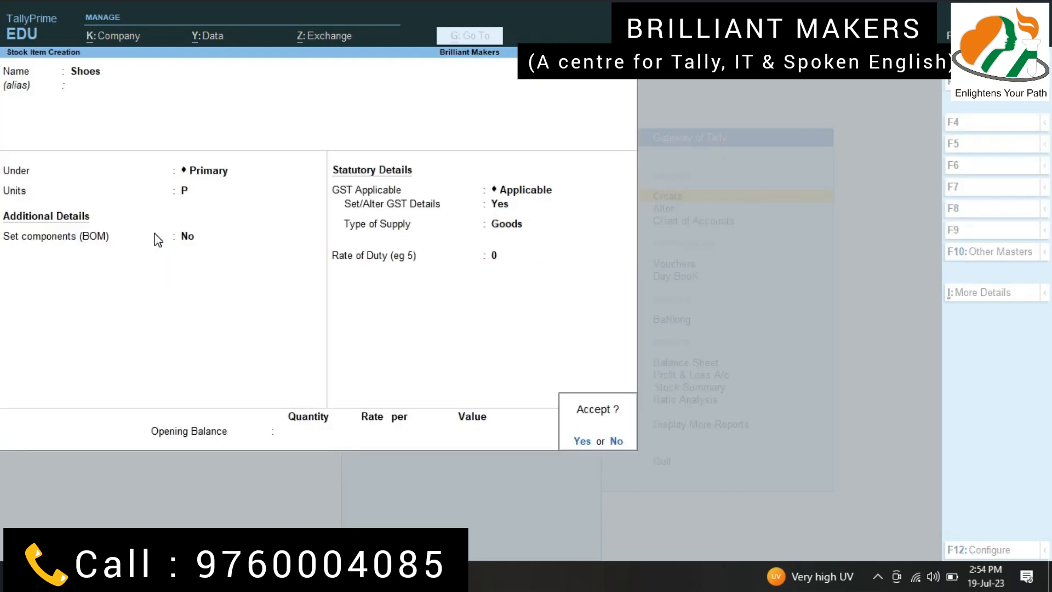
key("y")
key("Escape")
key("y")
key("Escape")
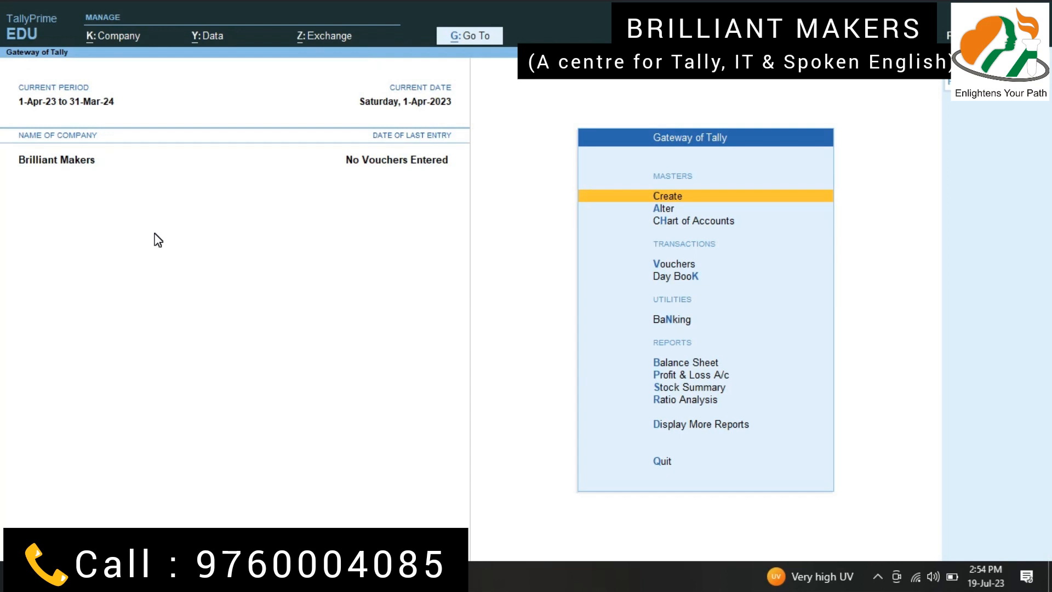
- Start a new purchase voucher and change its mode to Item Invoice
key("Down")
key("Down")
key("Down")
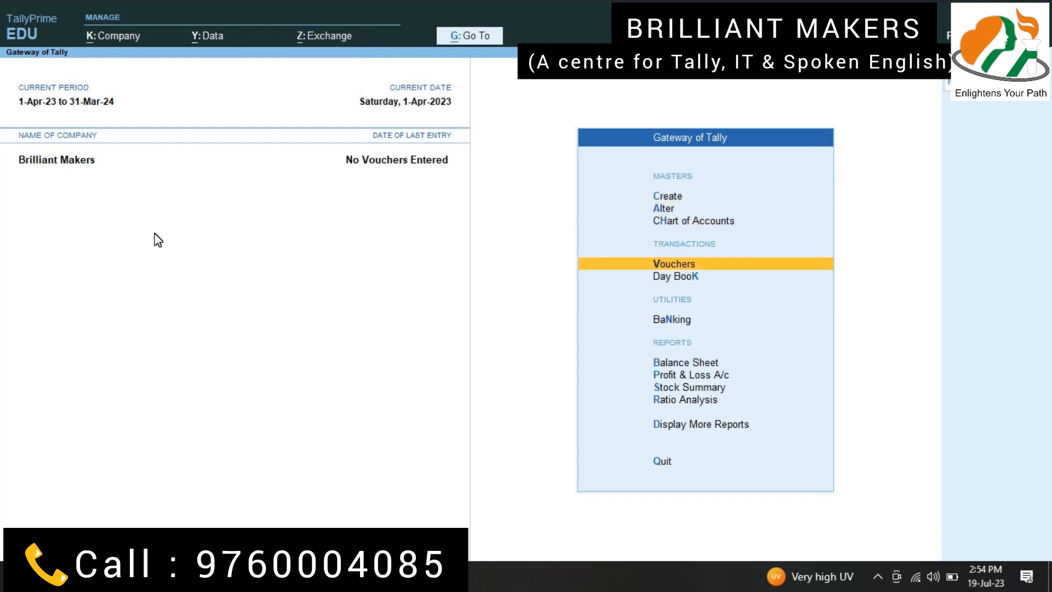
left_click(694, 266)
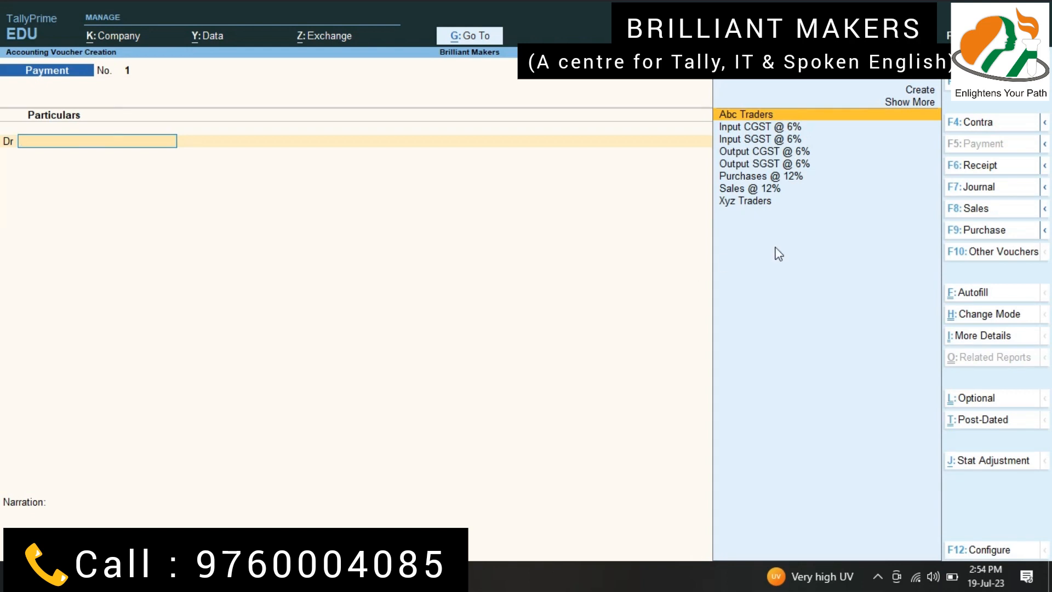
left_click(963, 236)
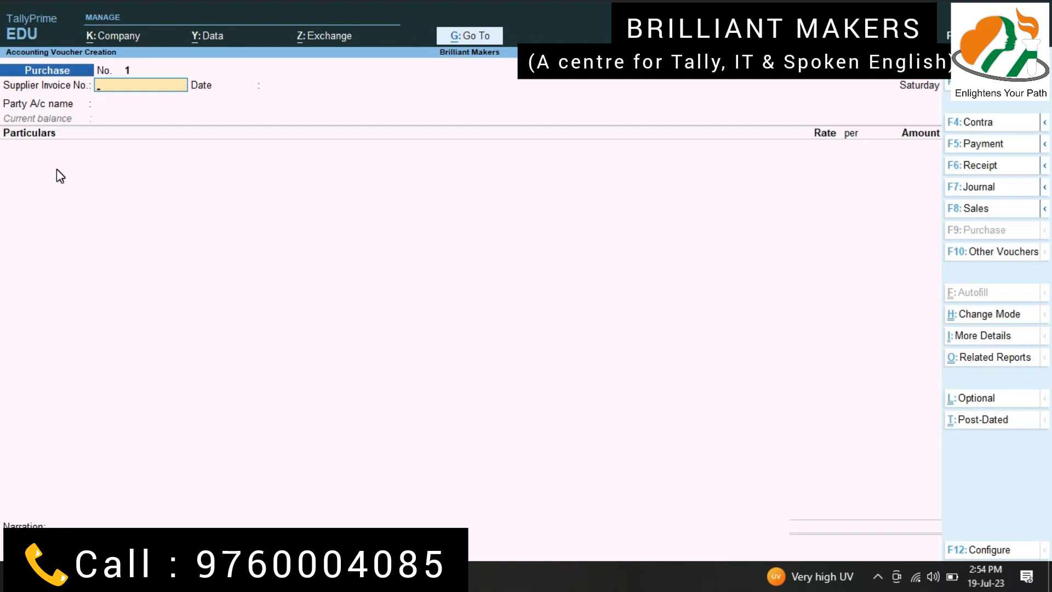
left_click(980, 314)
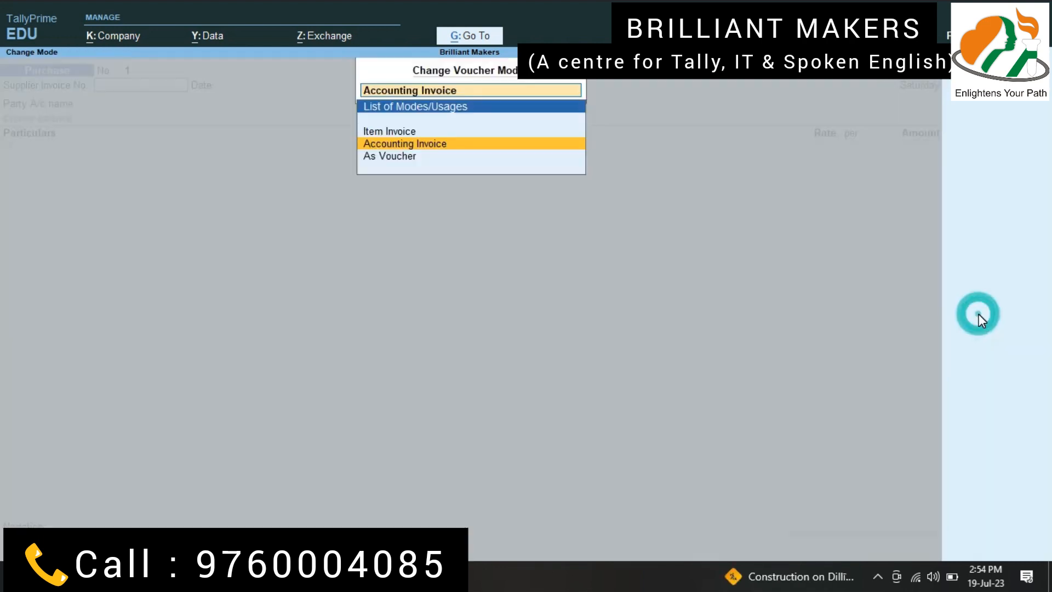
left_click(376, 131)
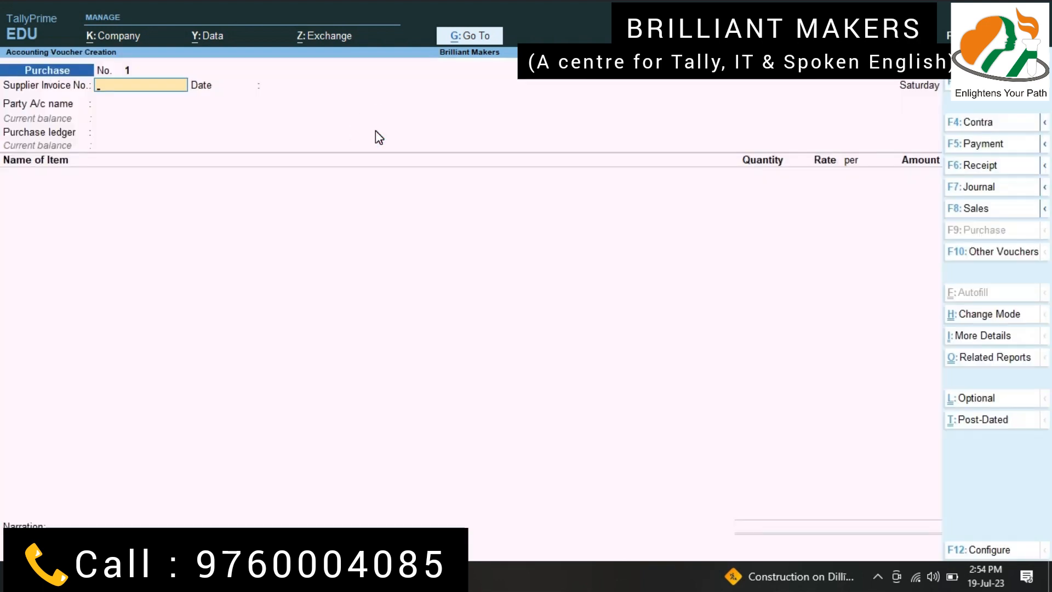
- Enter supplier invoice number 001 dated 1-Apr-23, choose Abc Traders as the party, and accept the default receipt and party details
type("001")
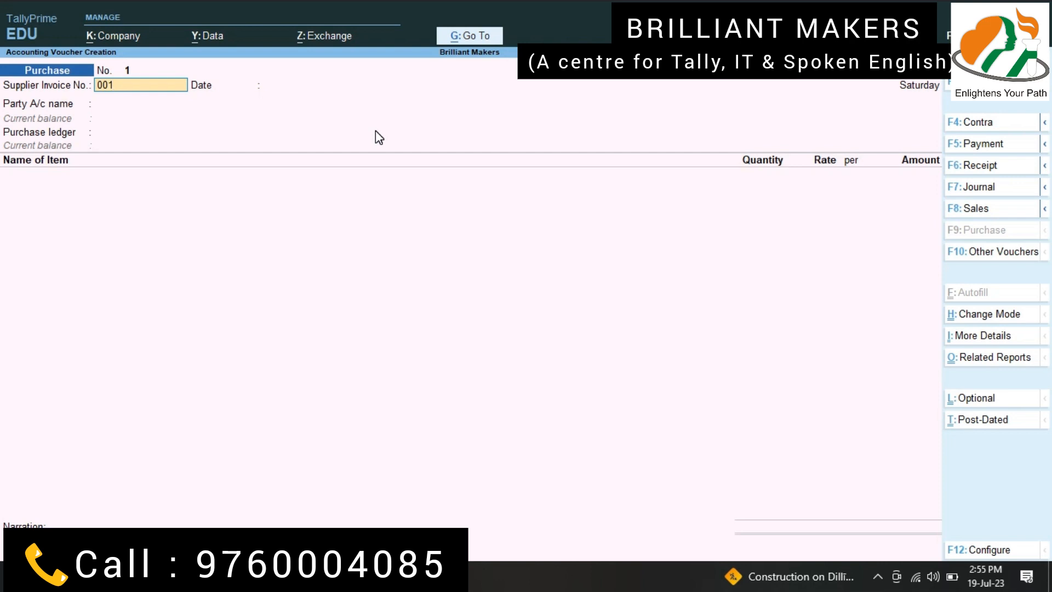
key("Return")
key("Return")
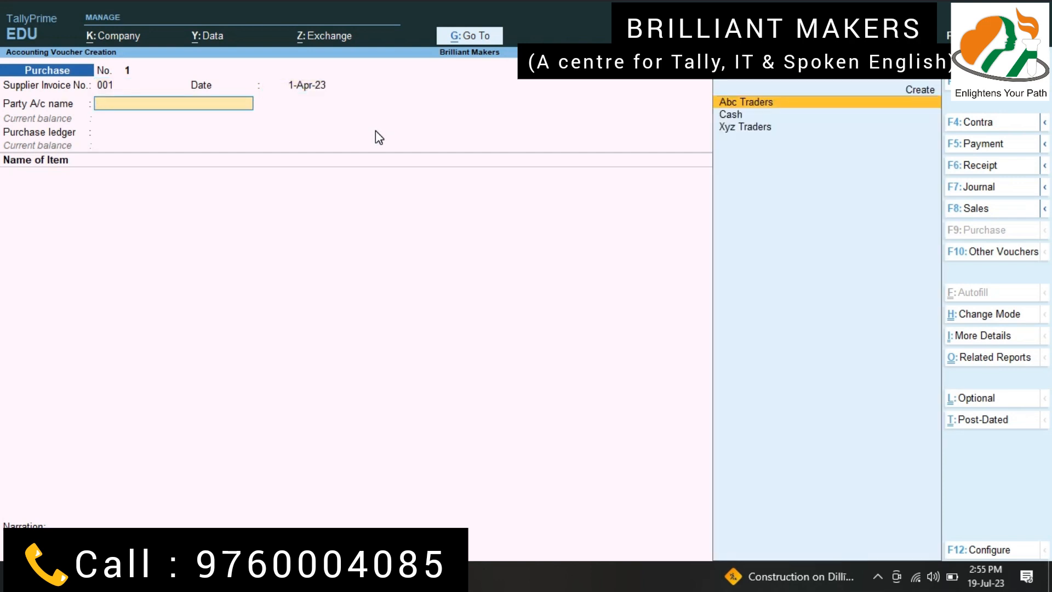
key("Return")
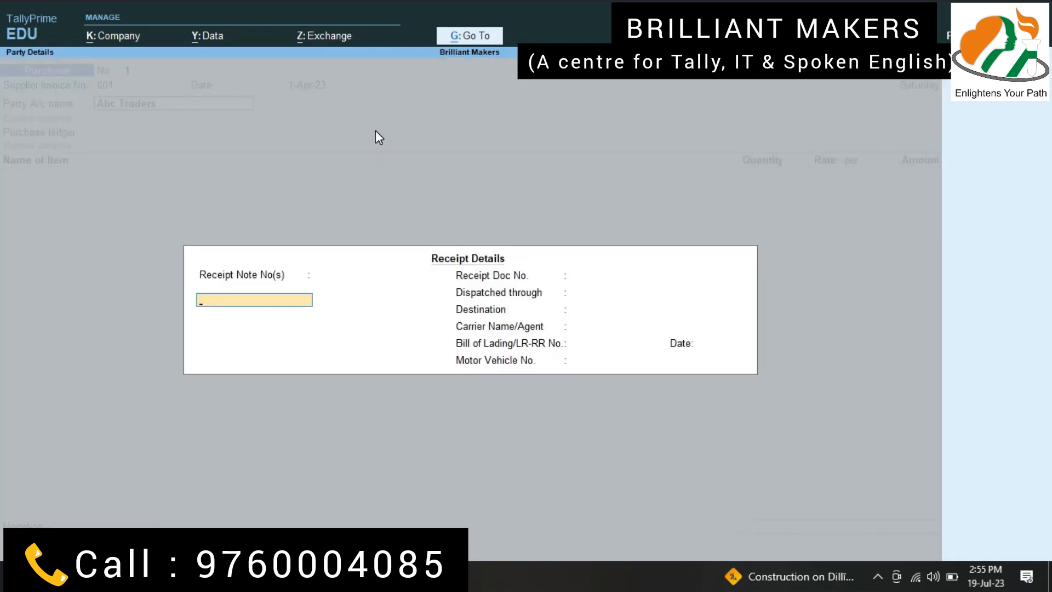
key("Return")
key("ctrl+a")
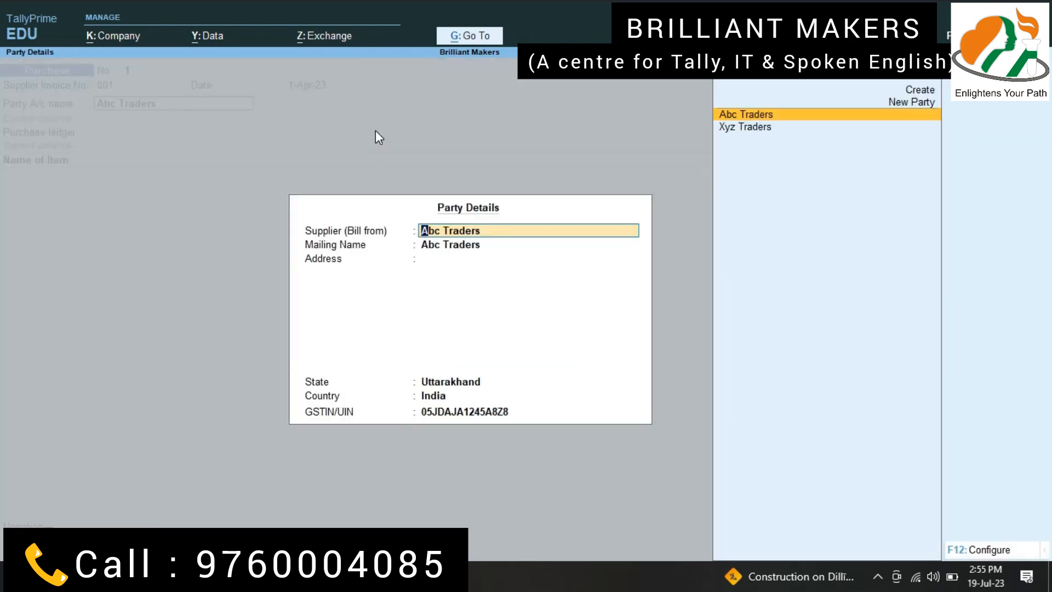
key("Return")
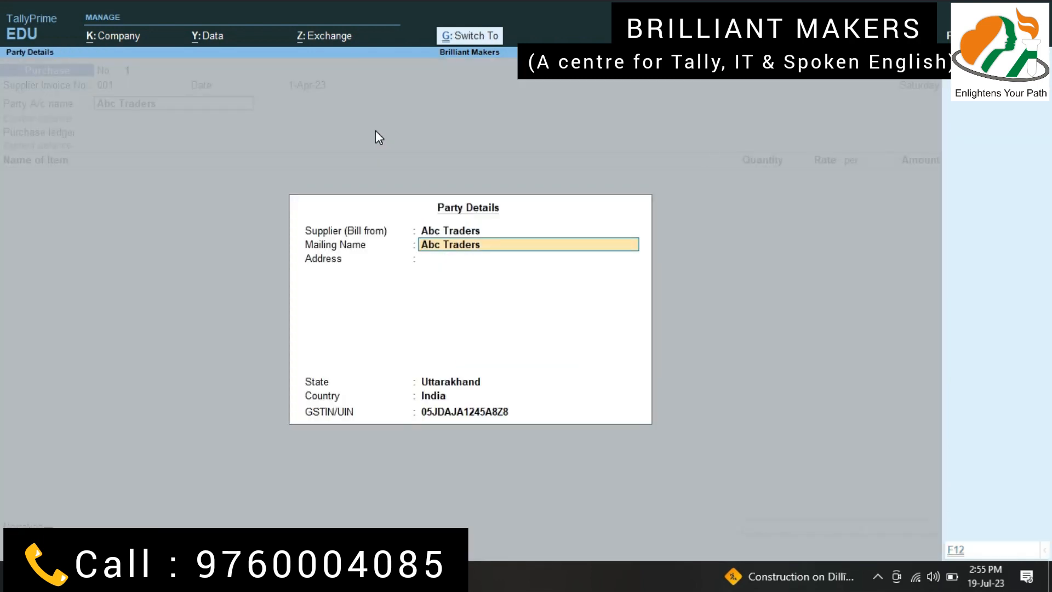
key("ctrl+a")
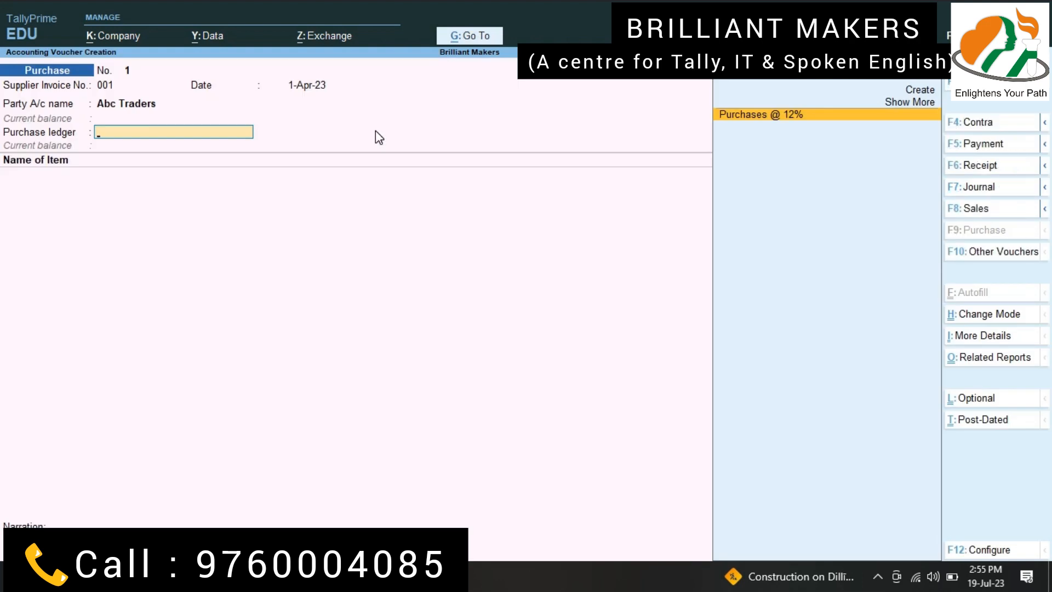
- Choose the Purchases @ 12% ledger and add the item Shoes with a quantity of 50 at a rate of 800
key("Return")
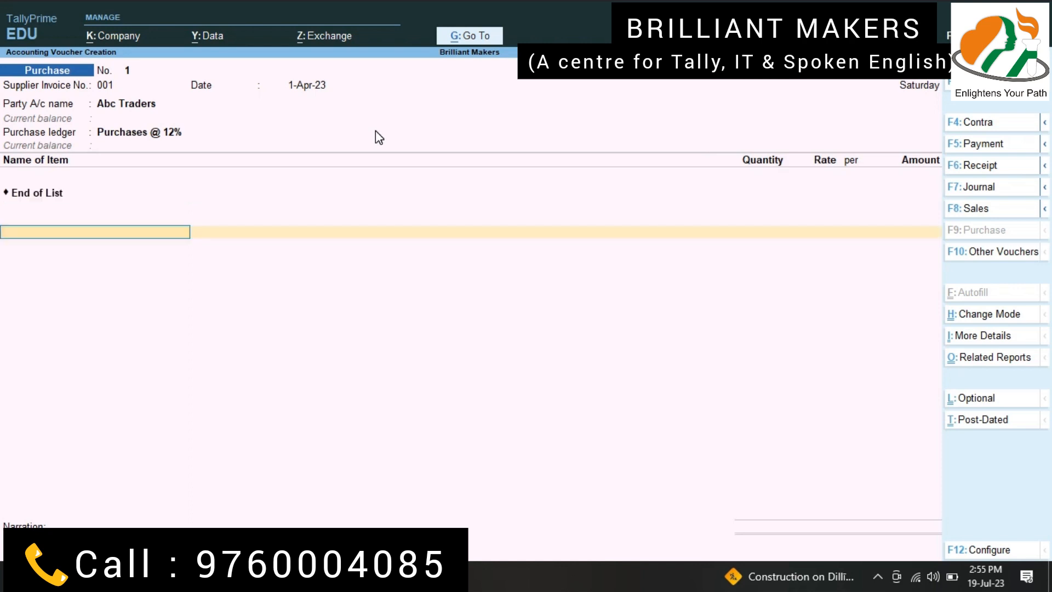
key("Return")
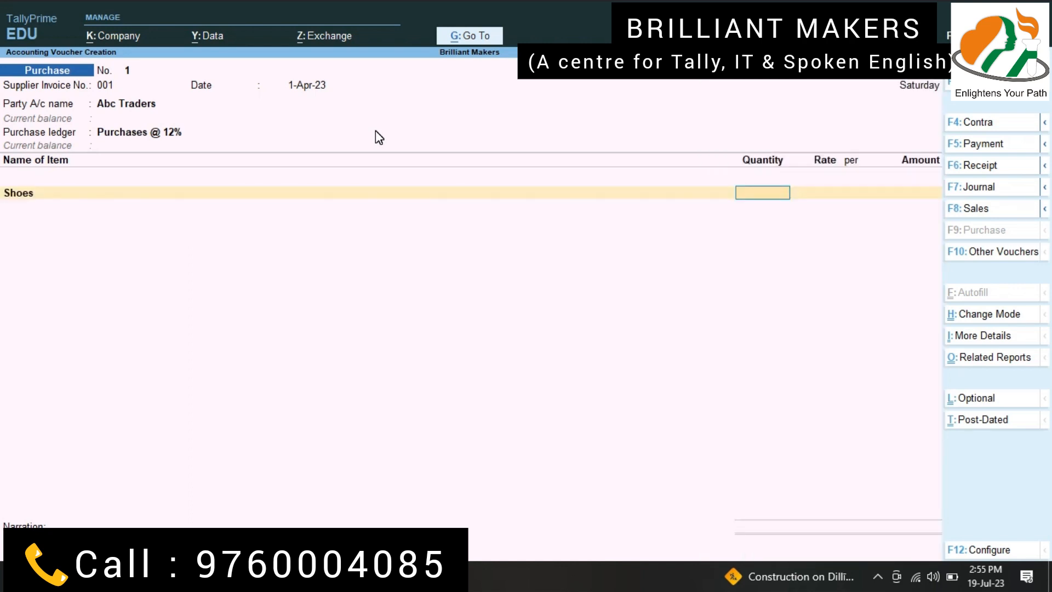
type("50")
key("Return")
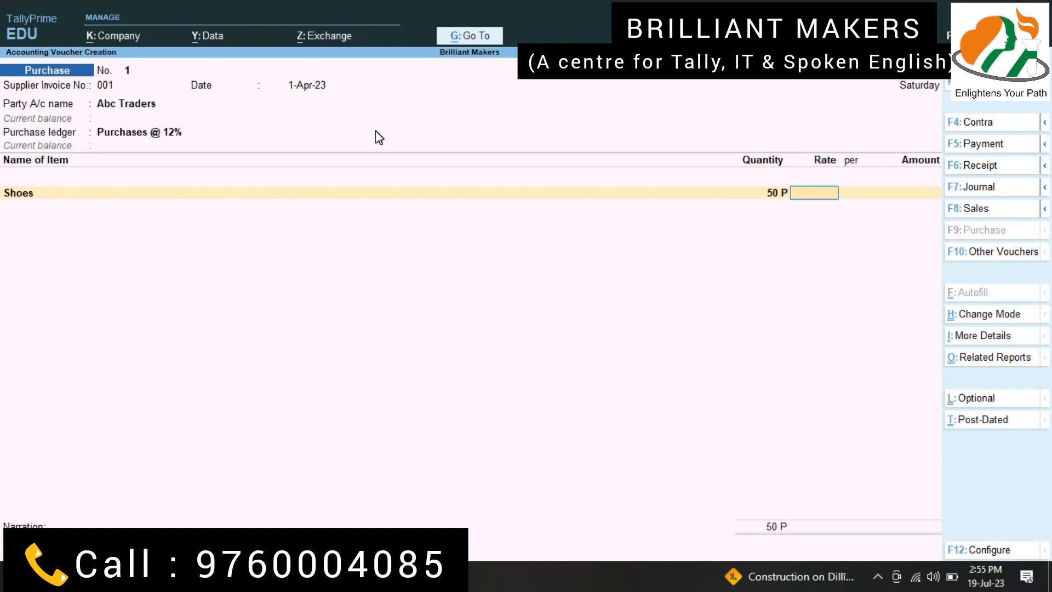
type("800")
key("Return")
key("Return")
key("Return")
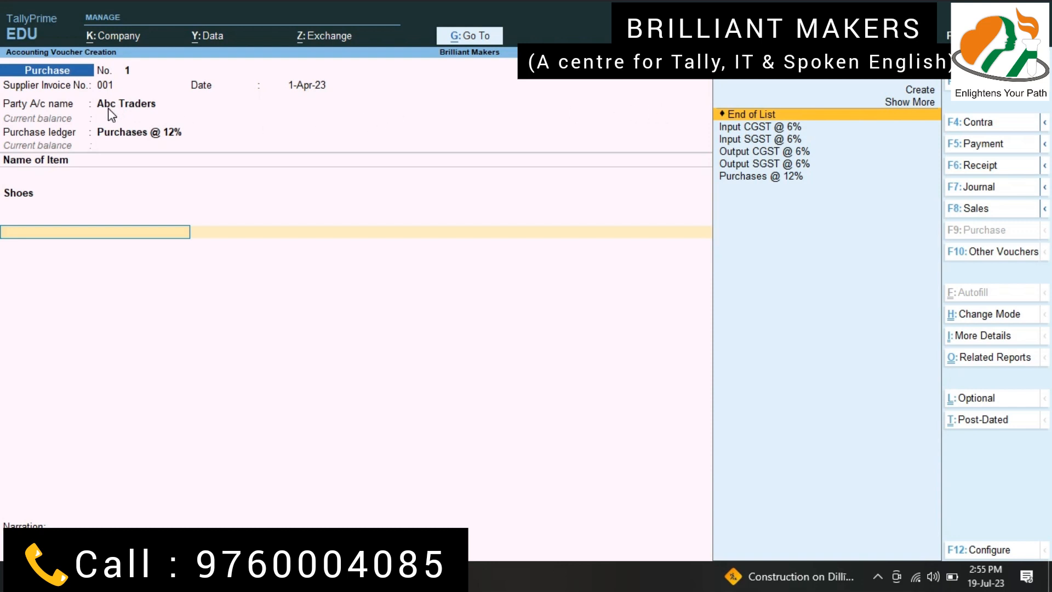
- Add the Input CGST @ 6% and Input SGST @ 6% tax ledgers below Shoes and save the purchase voucher without a narration
left_click(742, 128)
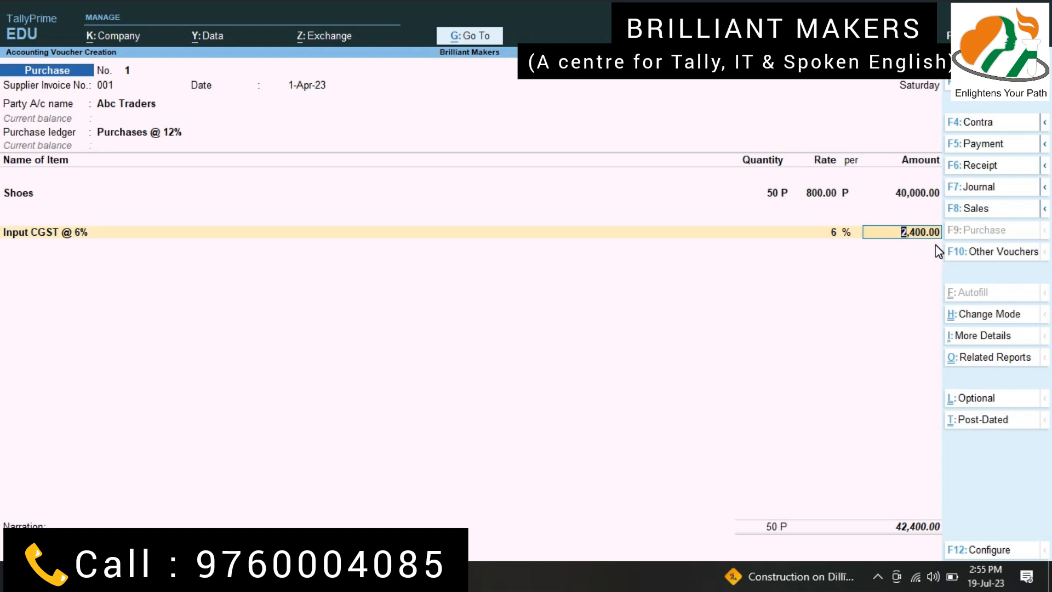
key("Return")
type("Inpu")
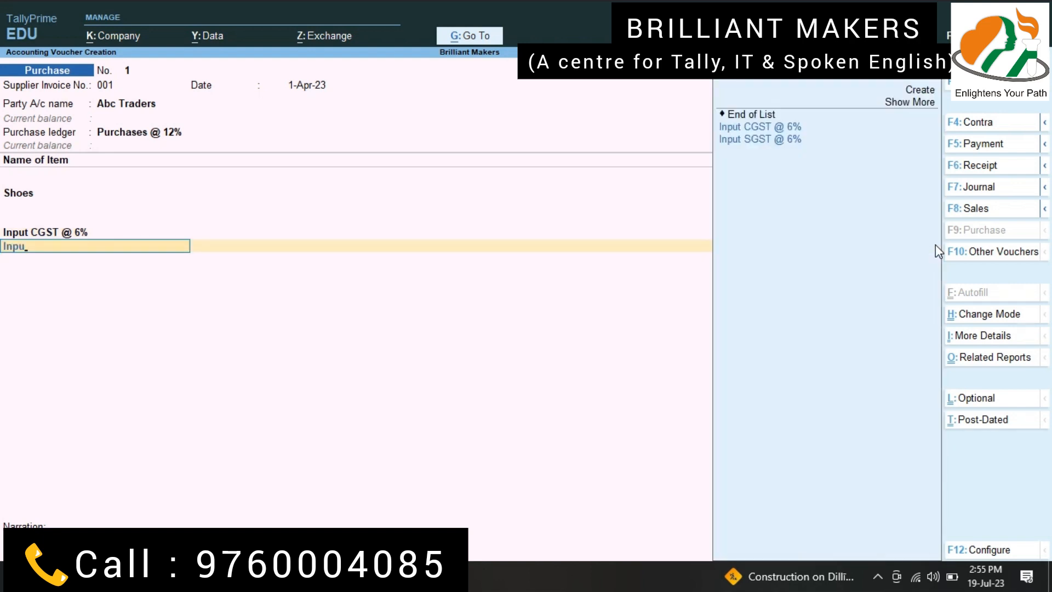
key("Down")
key("Return")
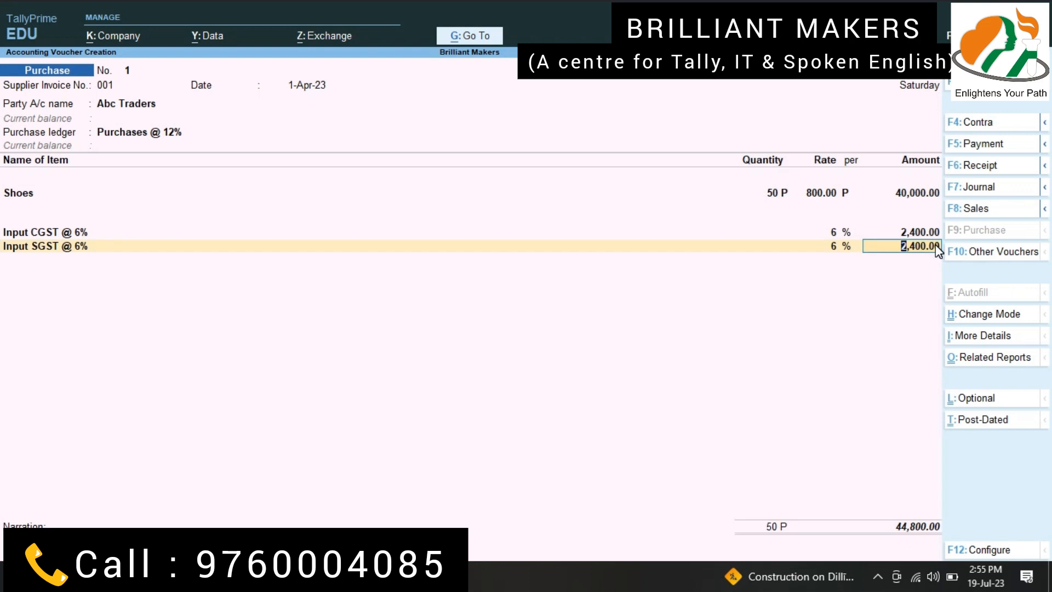
key("Return")
key("Return")
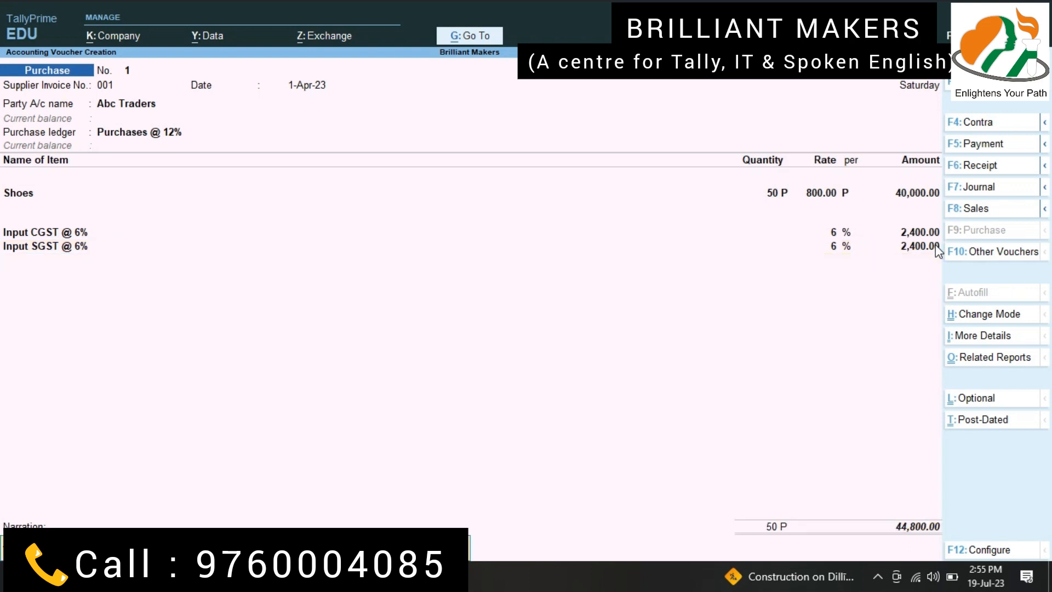
key("Return")
key("Return")
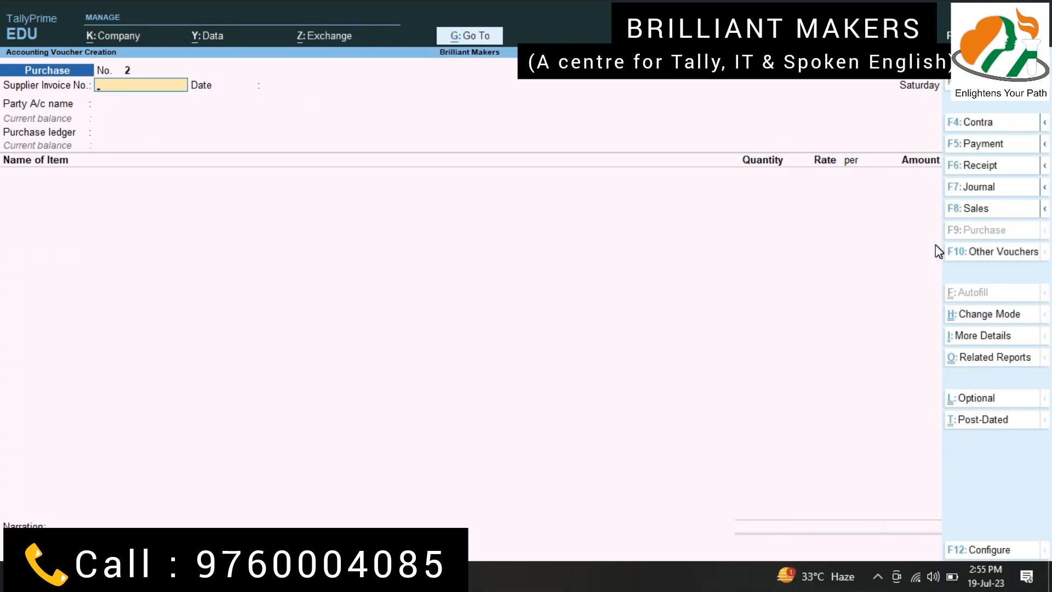
- Start a sales voucher for Xyz Traders, accept the default dispatch and party details, and choose the Sales @ 12% ledger
left_click(961, 213)
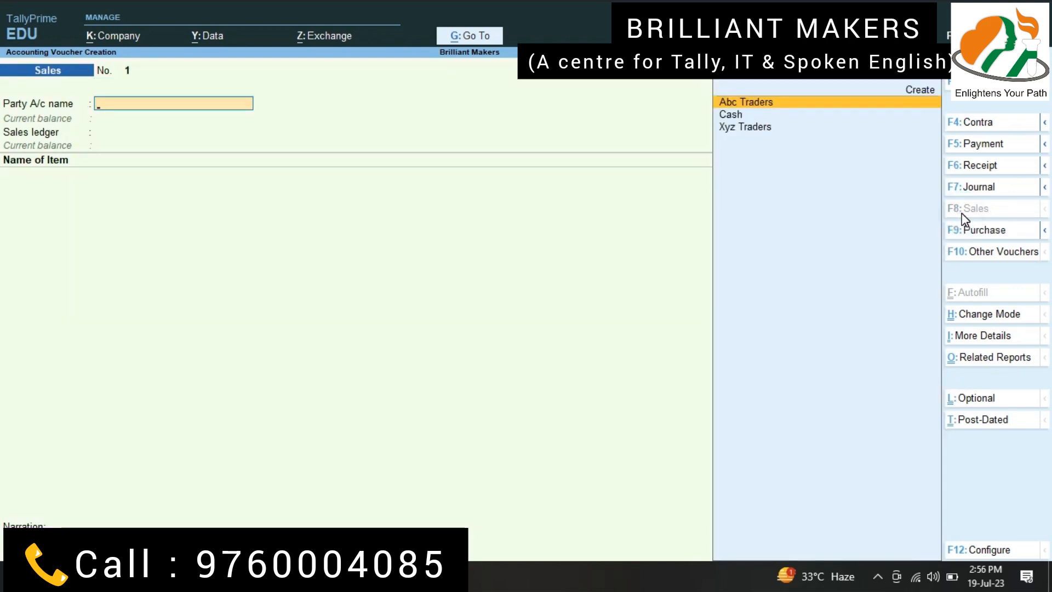
key("Down")
key("Down")
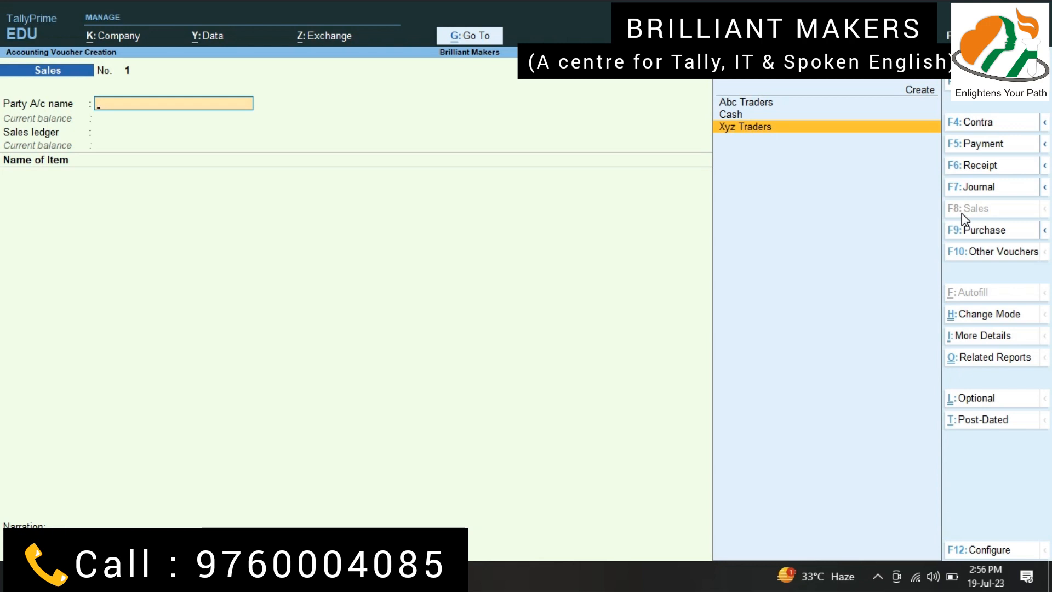
key("Return")
key("ctrl+a")
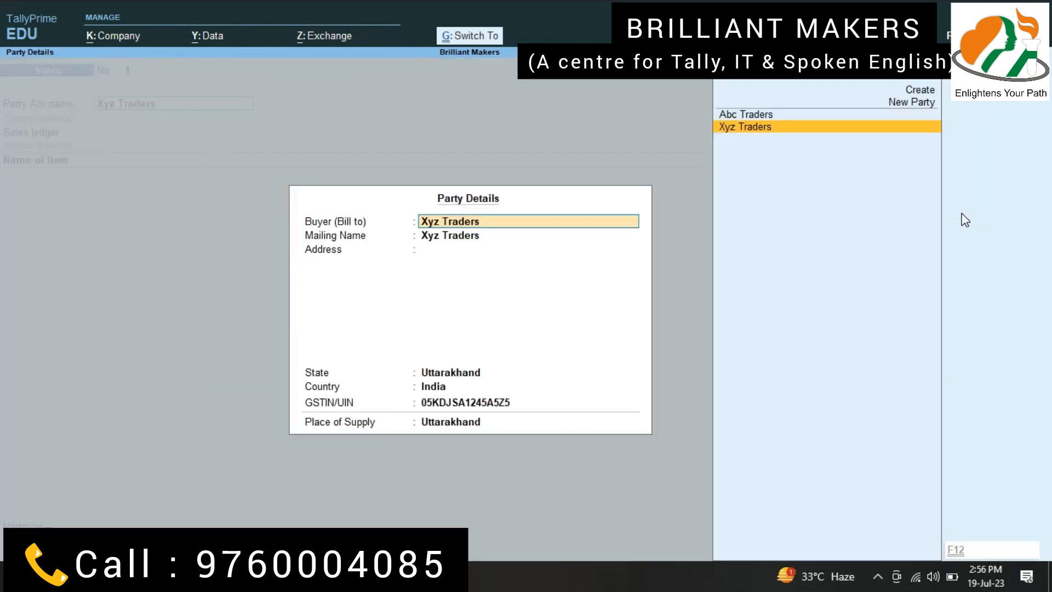
key("ctrl+a")
key("Return")
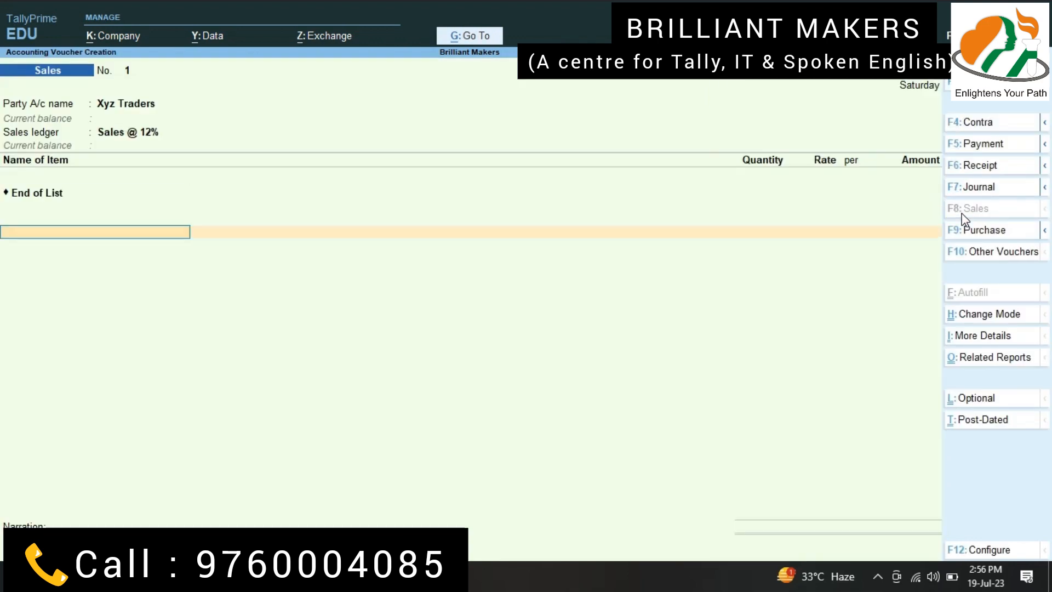
- Add the item Shoes to the sales voucher with a quantity of 40 at a rate of 1,600
key("BackSpace")
key("Return")
key("Down")
key("Return")
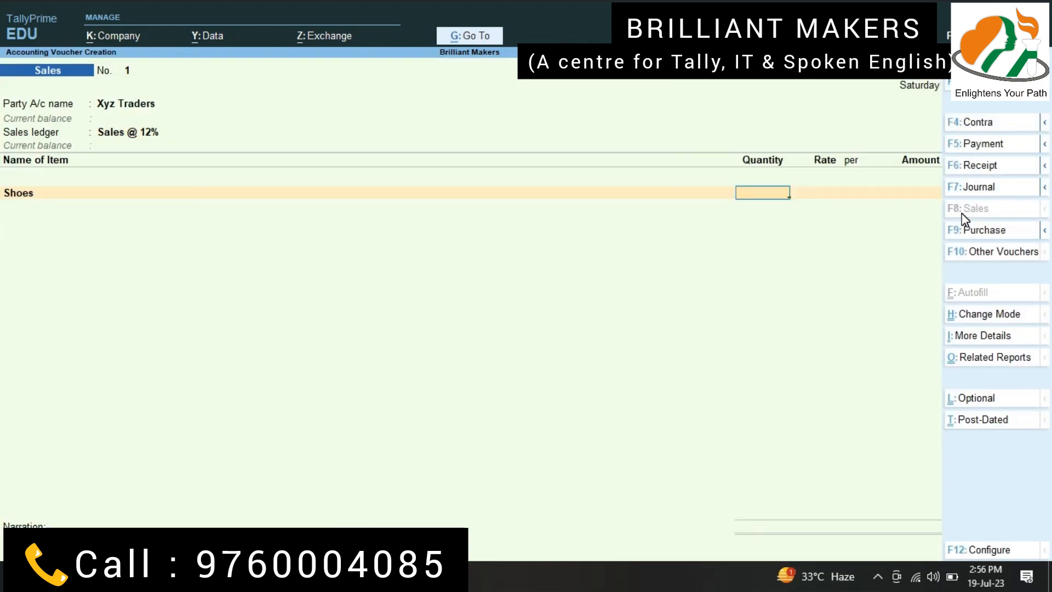
type("40")
key("Return")
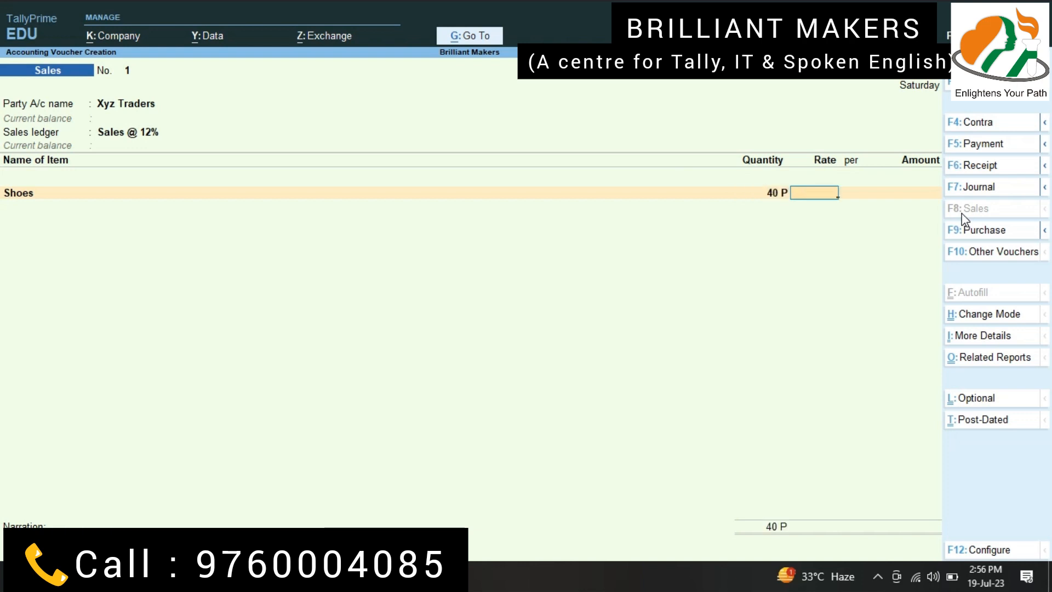
type("1,600")
key("Return")
key("Return")
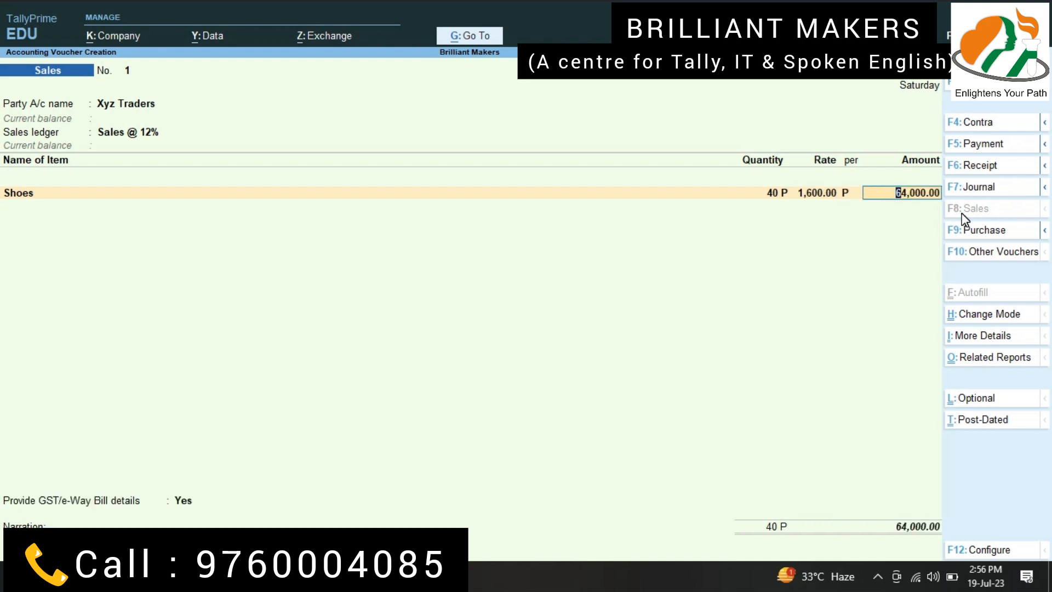
key("Return")
key("Return")
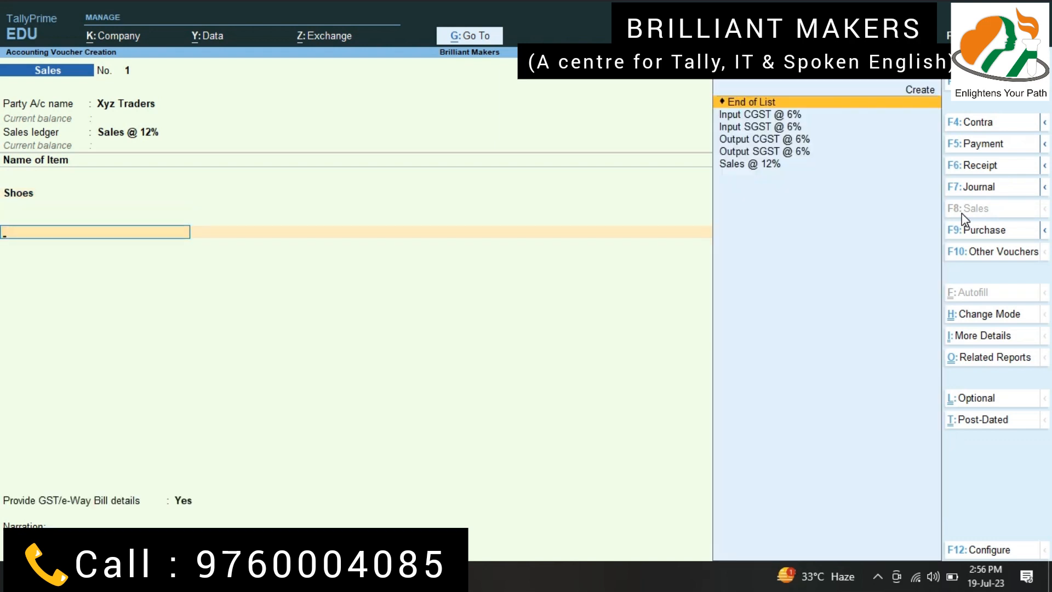
- Add the Output CGST @ 6% and Output SGST @ 6% tax ledgers below Shoes in the sales voucher
type("Ou")
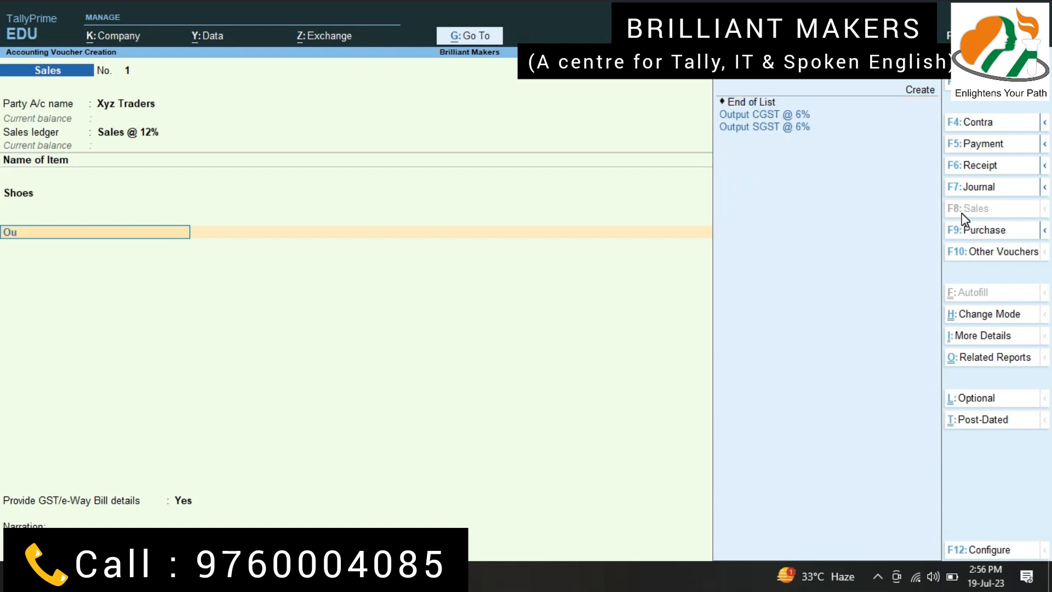
key("Down")
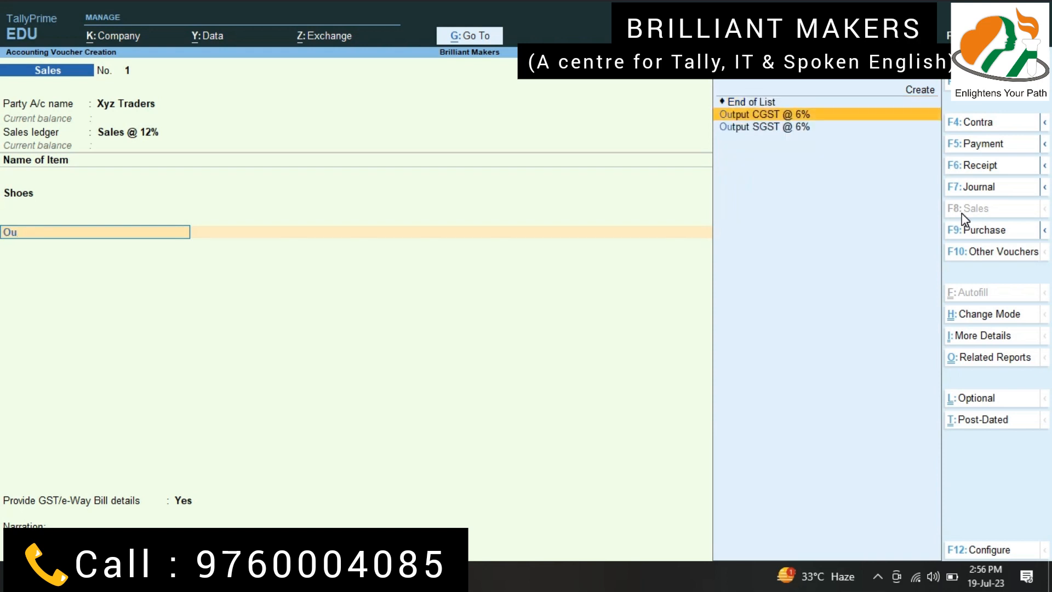
key("Return")
key("Return")
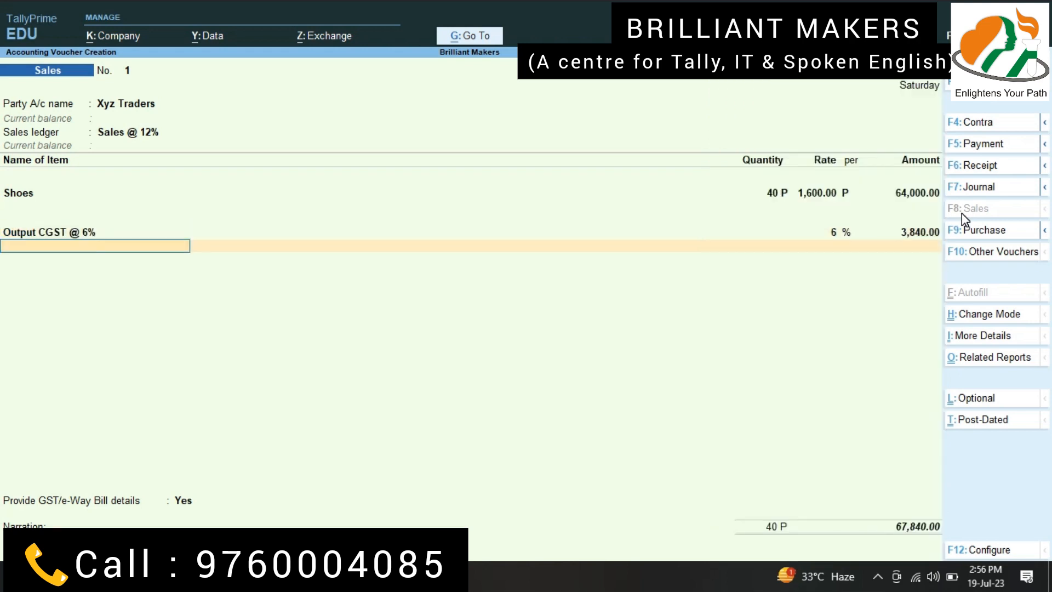
type("Ou")
key("Down")
key("Down")
key("Return")
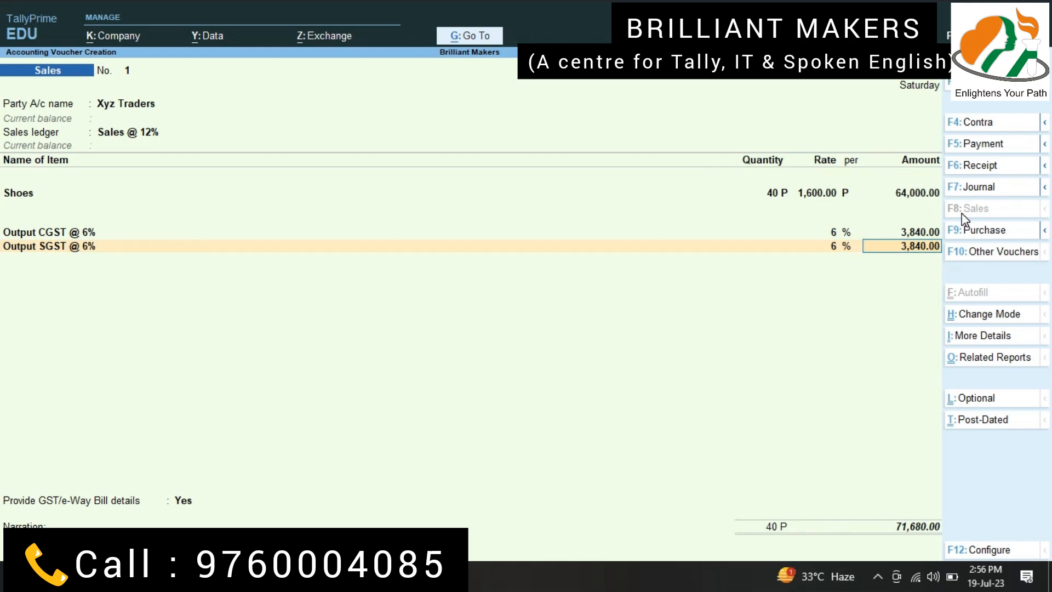
key("Return")
key("Return")
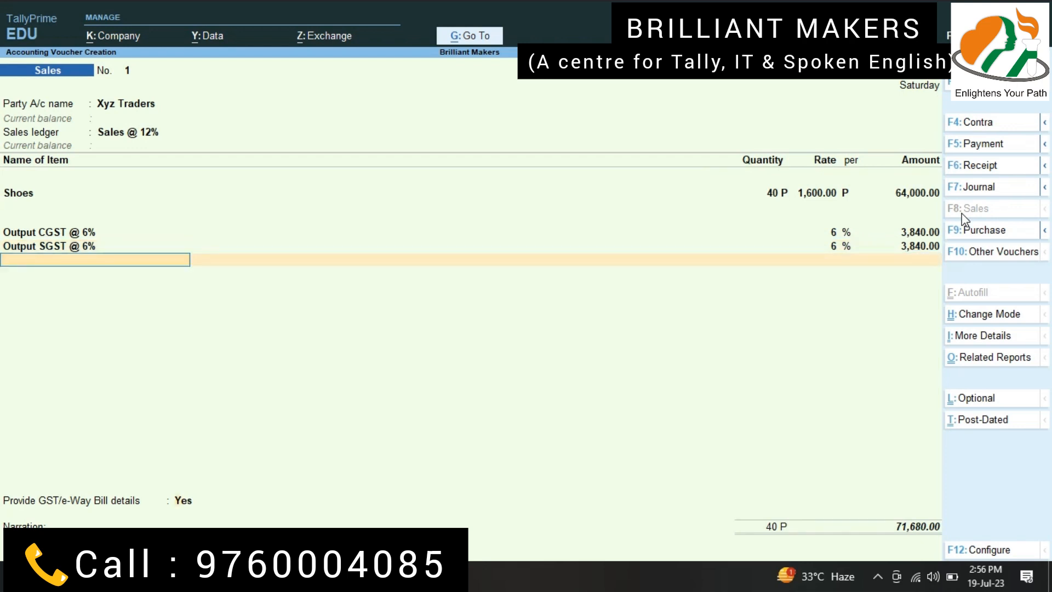
- End the ledger list, accept the e-Way Bill details without filling them in, and save the sales voucher
key("Return")
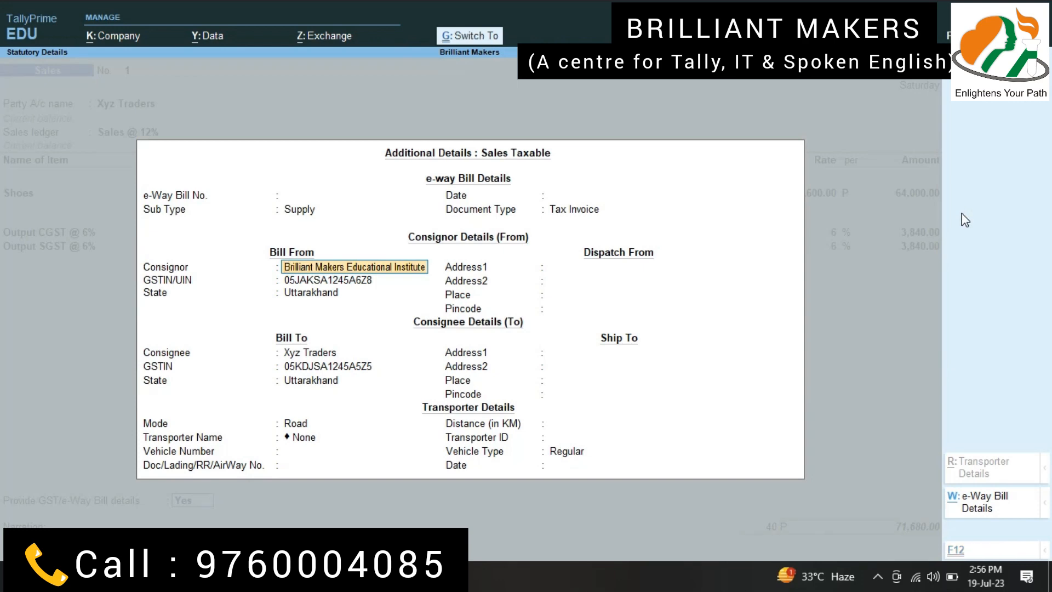
key("ctrl+a")
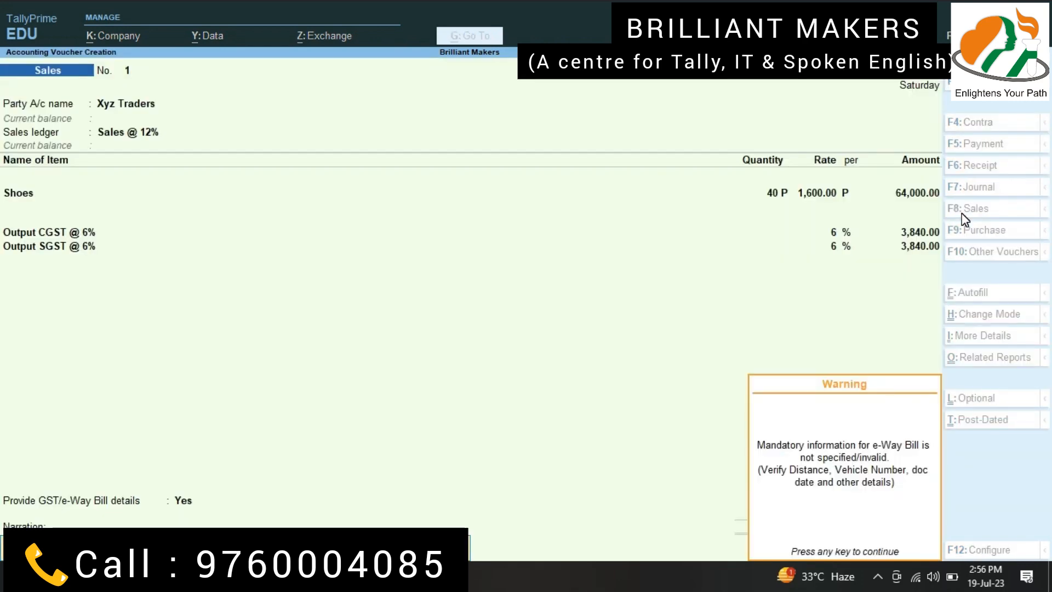
key("Return")
key("Return")
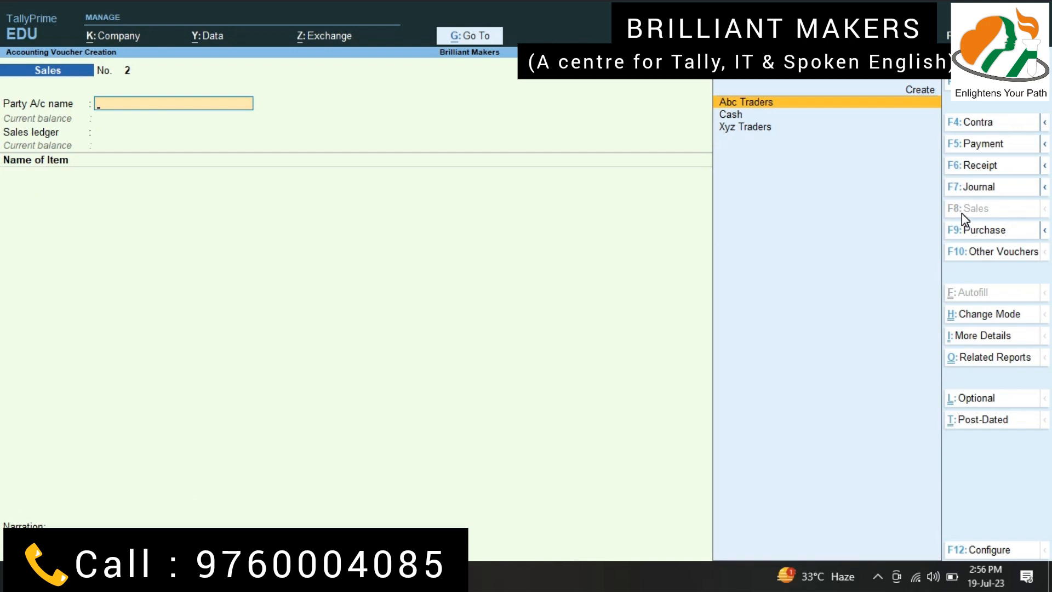
- Reopen the saved Xyz Traders sales voucher and open the print preview of its Tax Invoice
key("Page_Up")
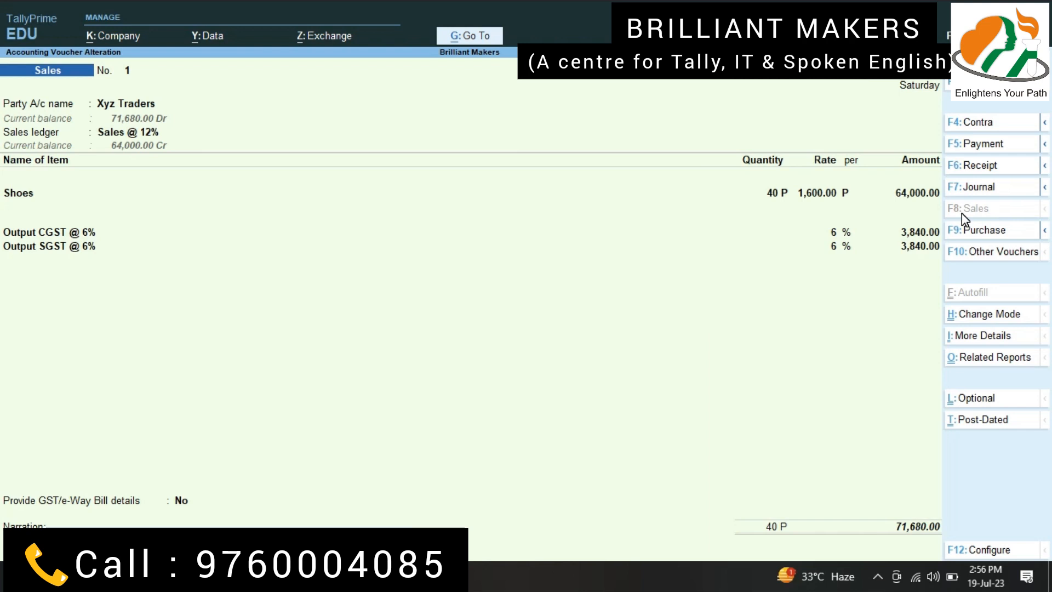
key("alt")
key("alt+p")
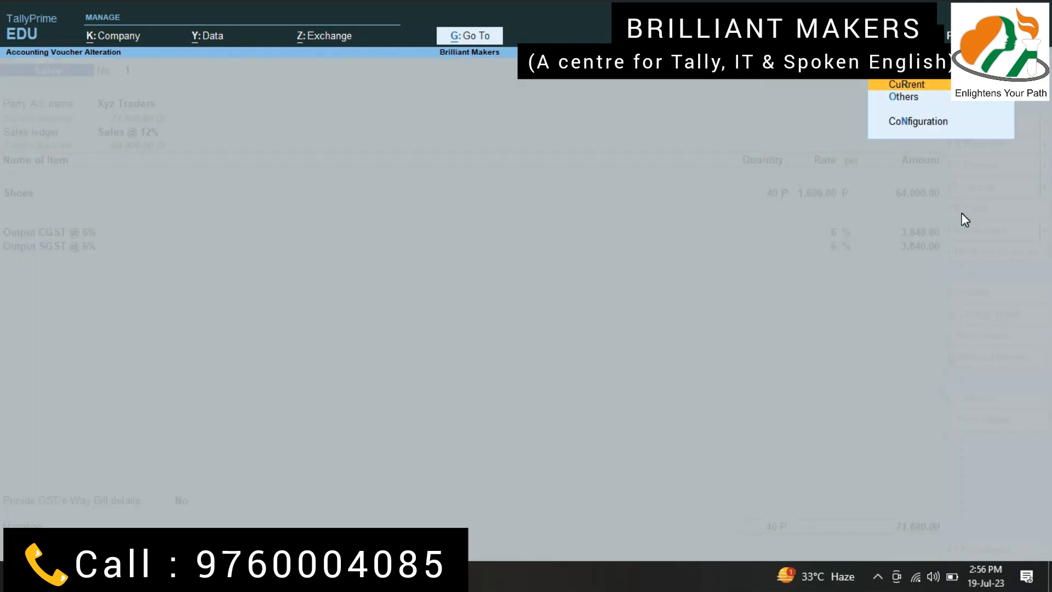
key("Escape")
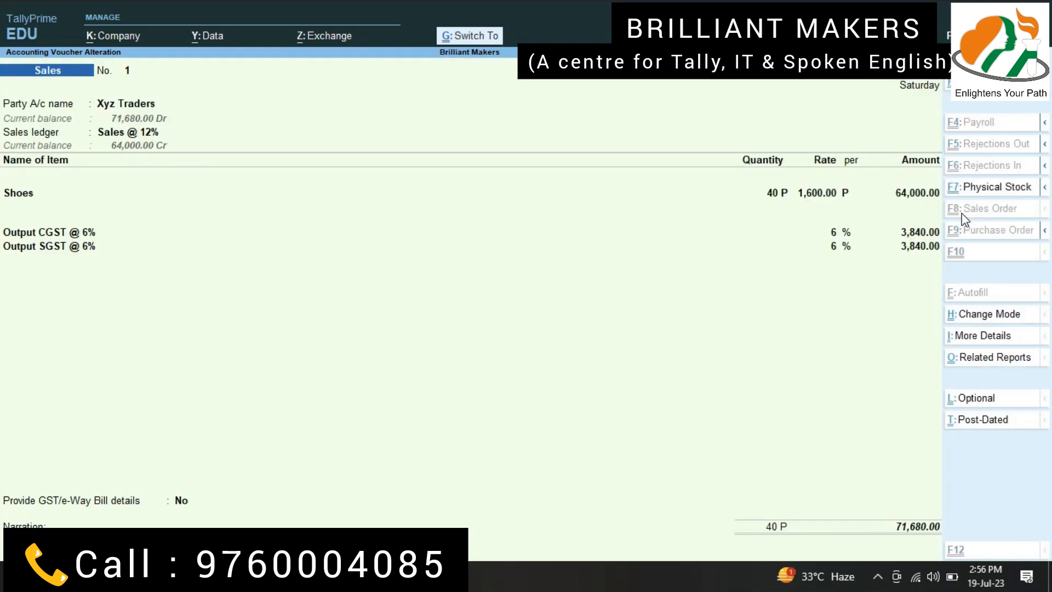
key("ctrl+p")
key("Left")
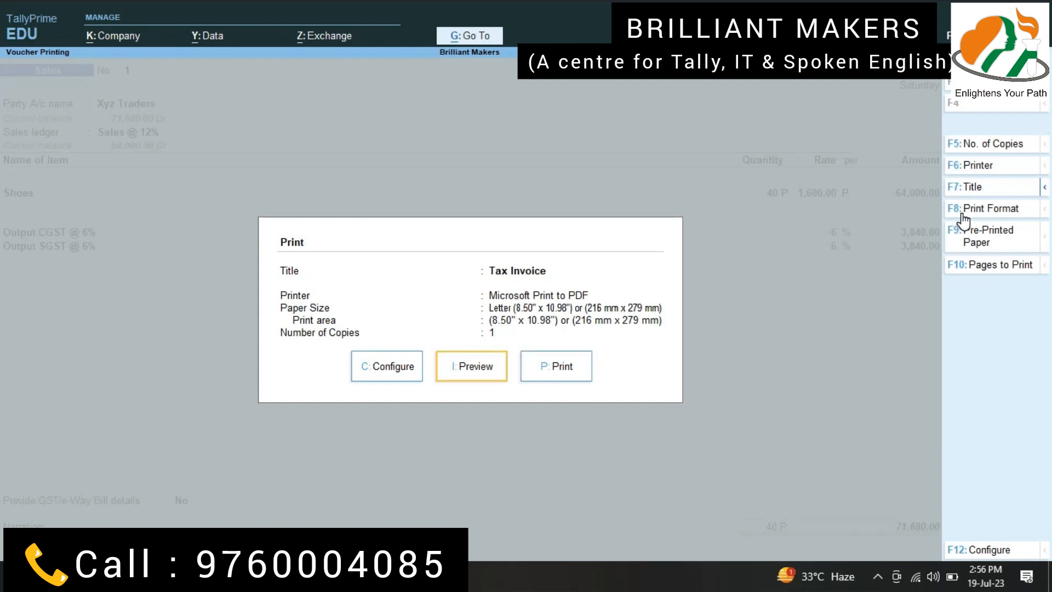
key("Return")
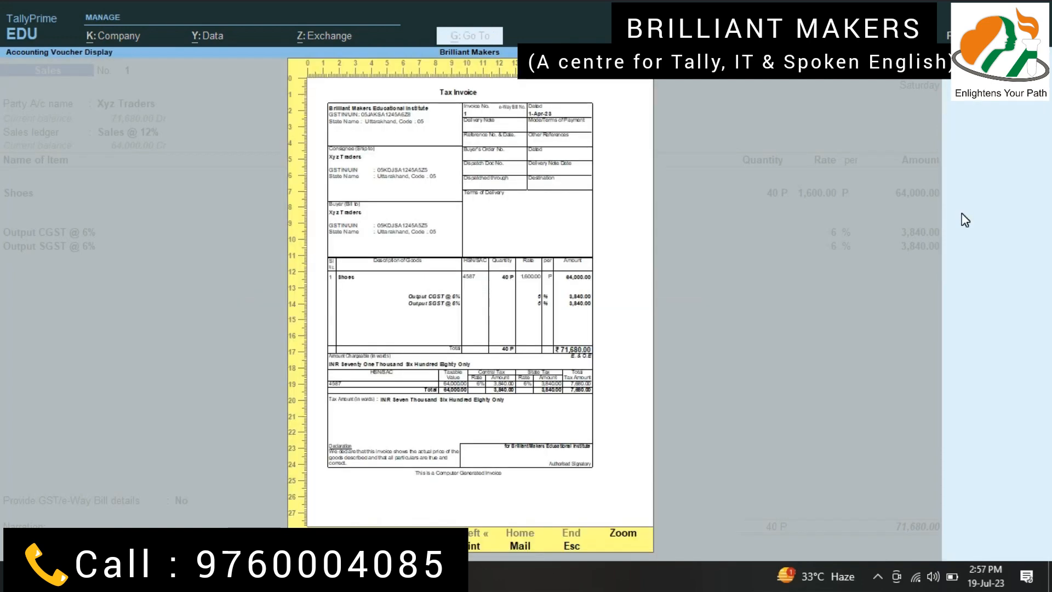
- Enlarge the Tax Invoice preview, review its party, item and tax details, and close the preview
key("Return")
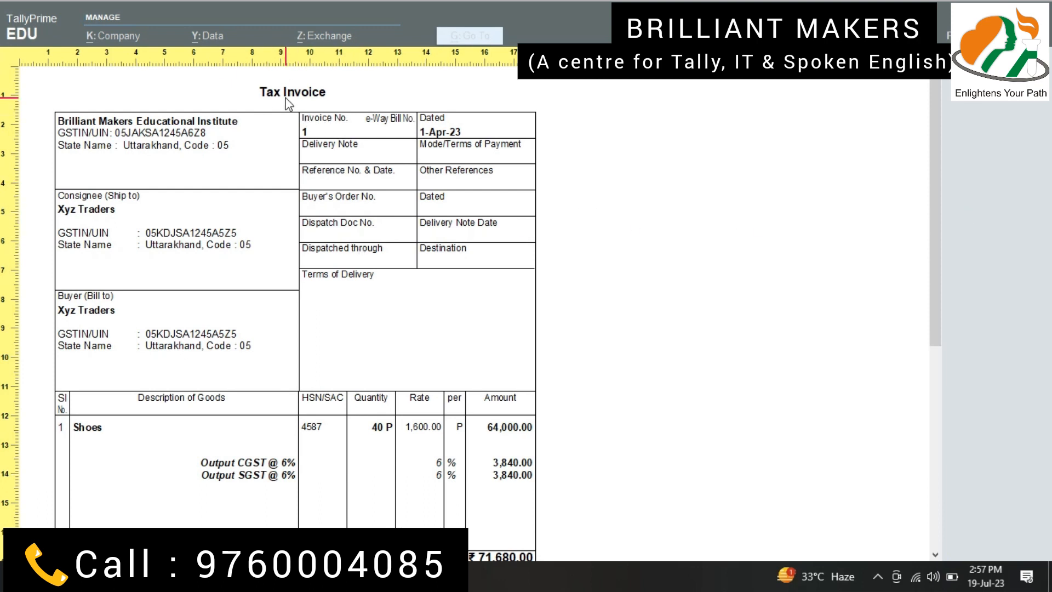
scroll(340, 246, "down", 2)
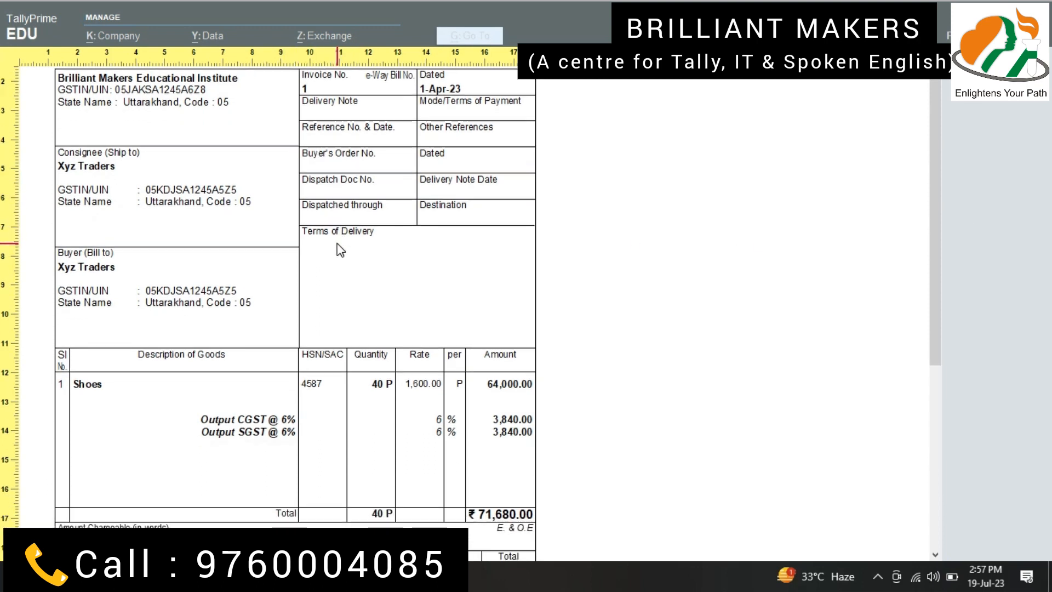
scroll(340, 249, "down", 2)
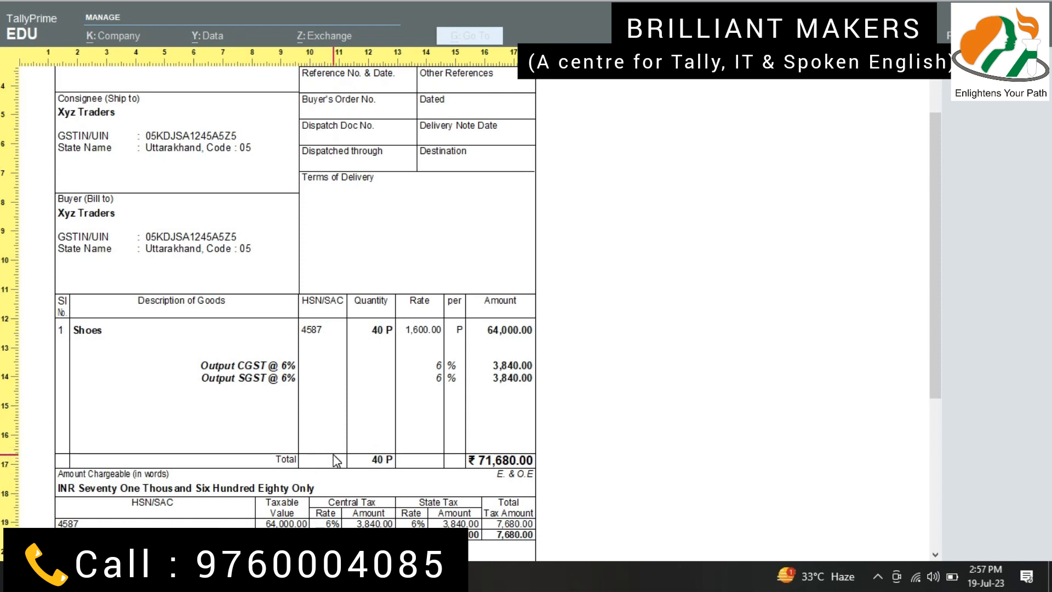
scroll(335, 461, "up", 3)
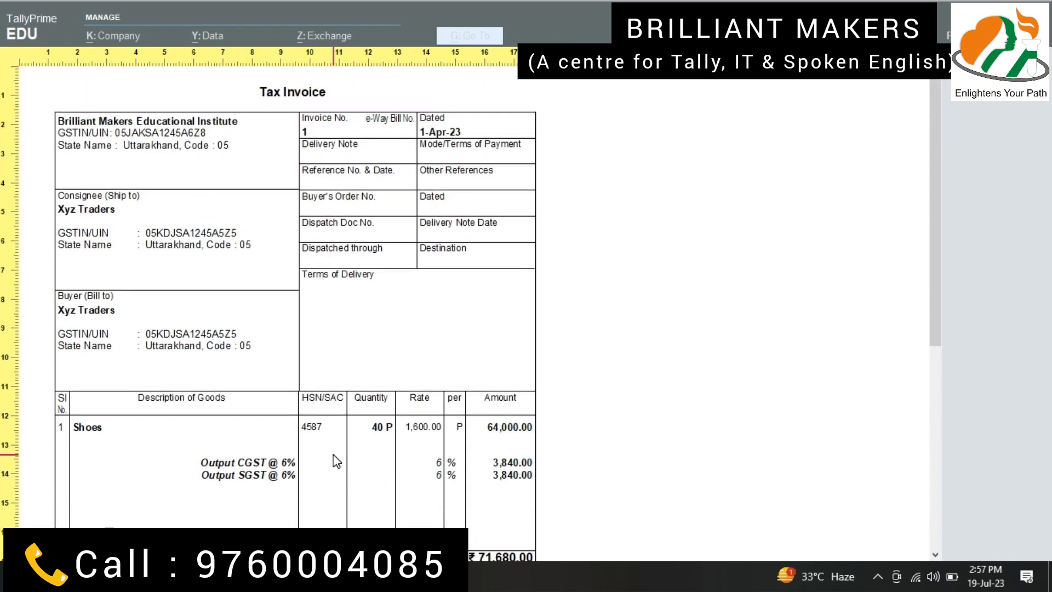
key("Escape")
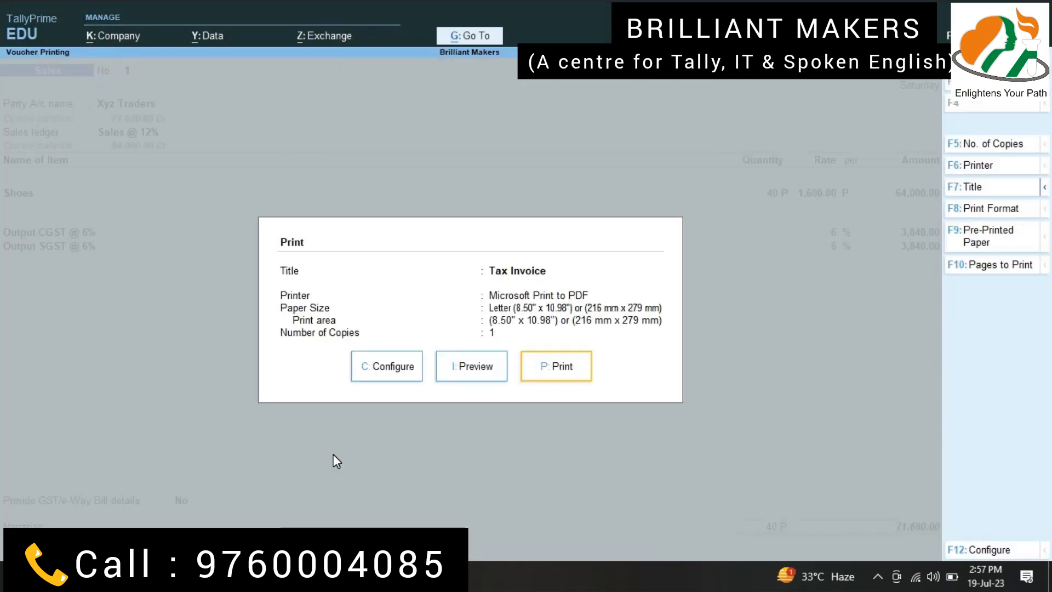
- Leave the voucher's print settings, return to the Gateway of Tally, and open the GSTR-1 report from the GST reports
key("Escape")
key("Escape")
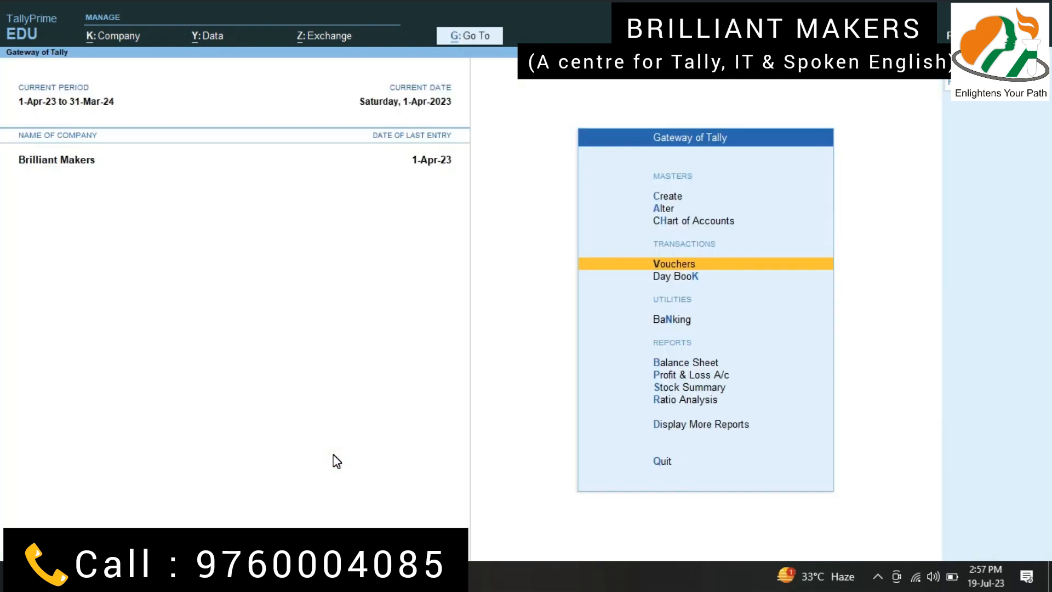
left_click(681, 425)
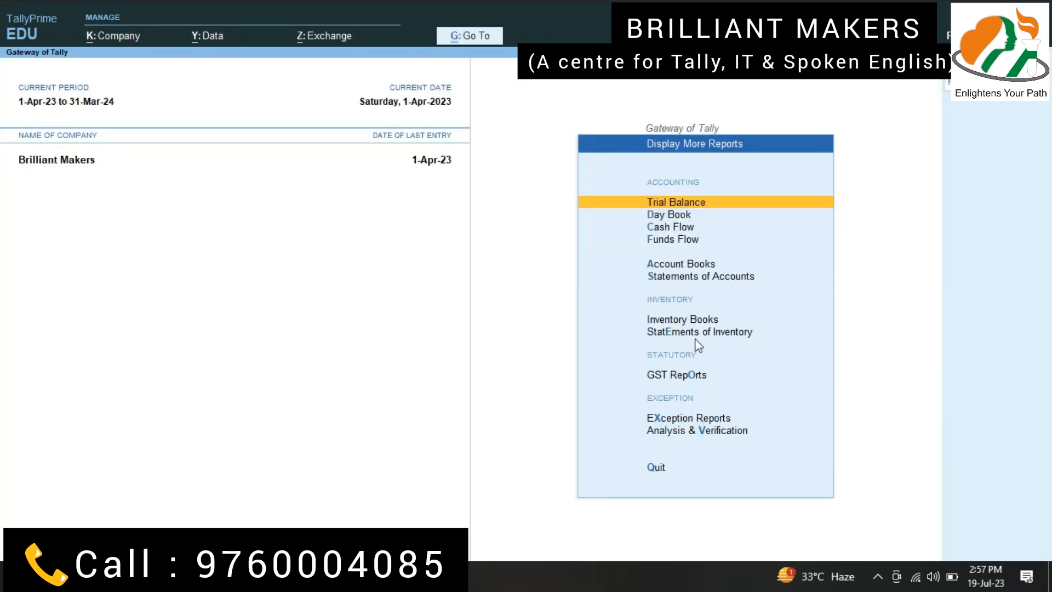
left_click(689, 378)
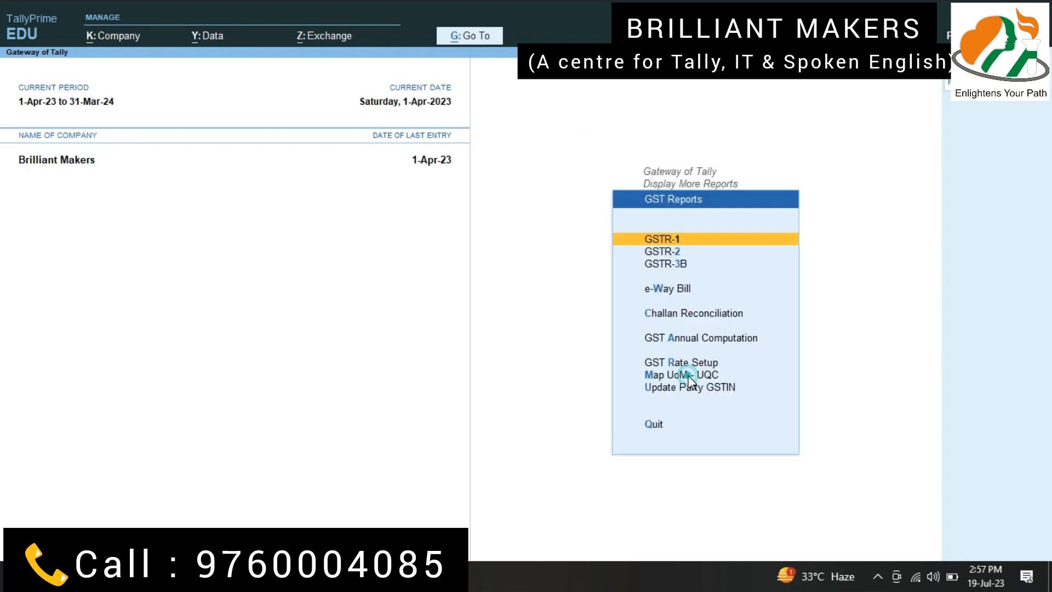
left_click(673, 237)
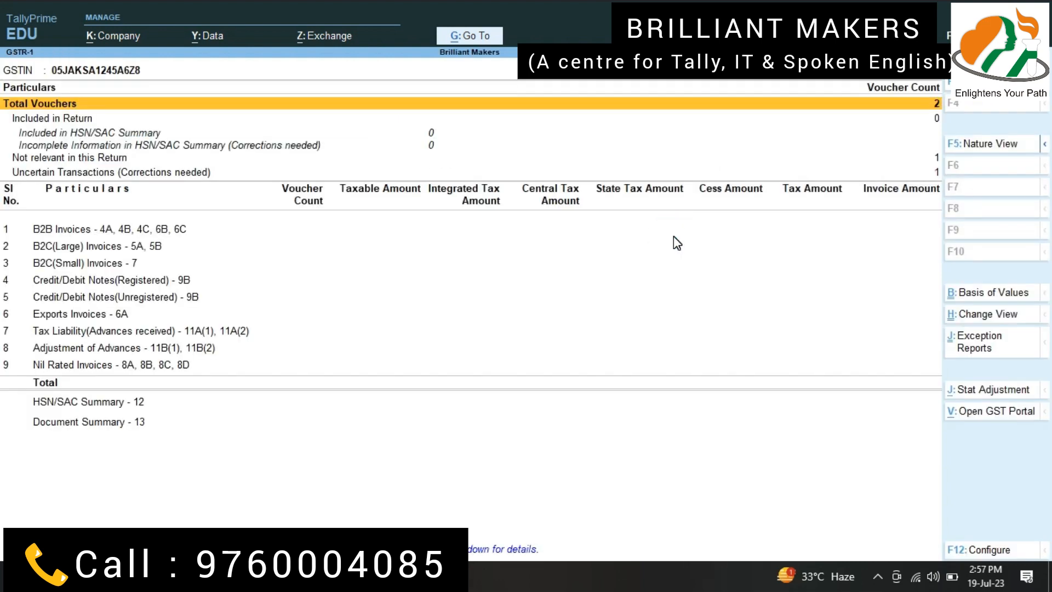
- Drill into GSTR-1's uncertain transactions and list the vouchers lacking information required for generating table-wise details
key("Down")
key("Down")
key("Down")
key("Down")
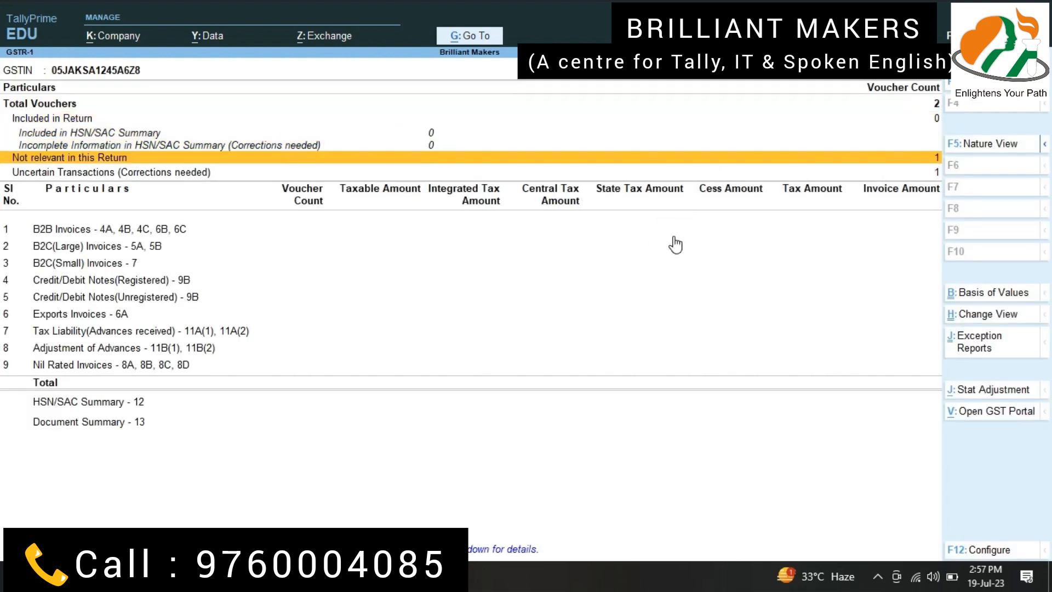
key("Return")
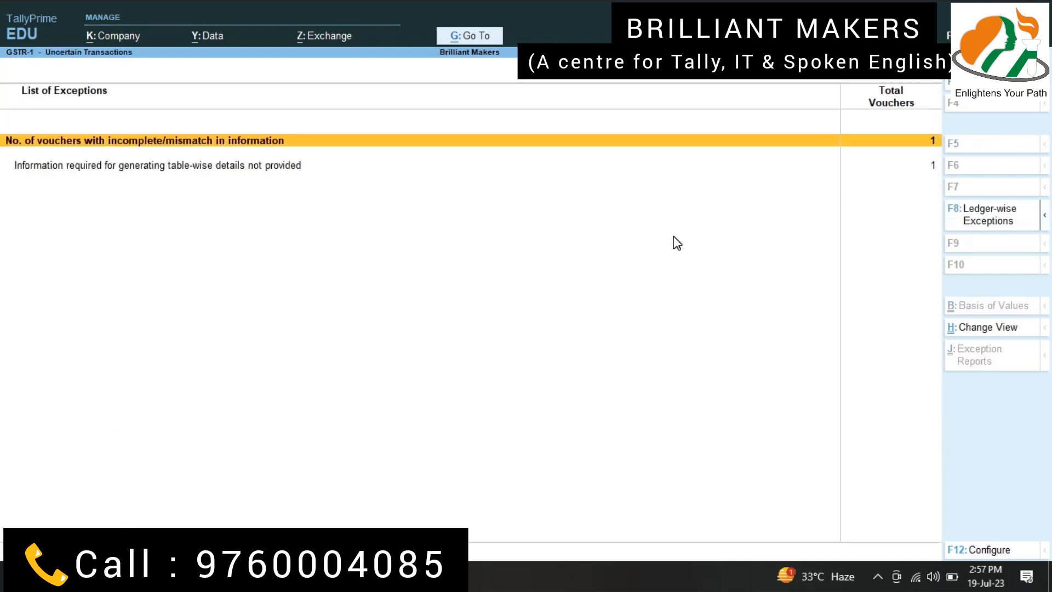
key("Down")
key("Return")
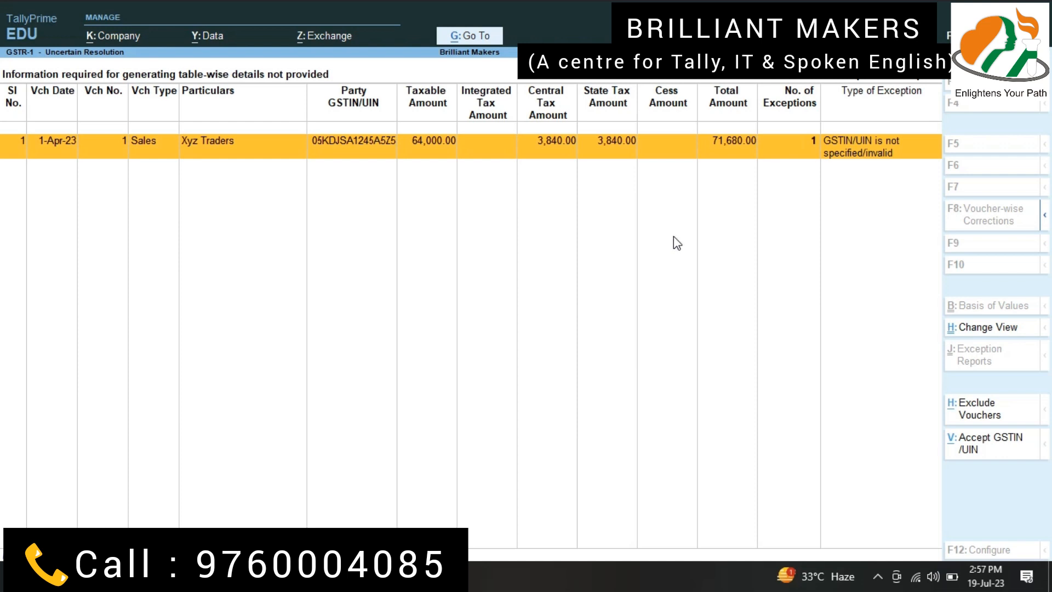
- Accept the party GSTIN/UIN of the Xyz Traders sales voucher by skipping its validation, and return to the GSTR-1 summary
key("alt+v")
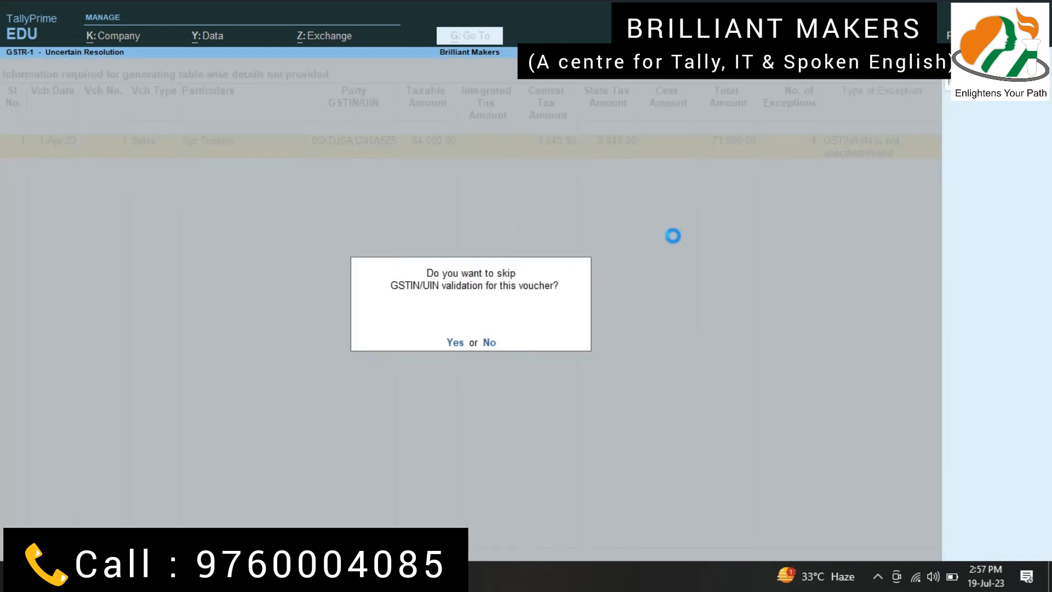
key("y")
key("Escape")
key("Escape")
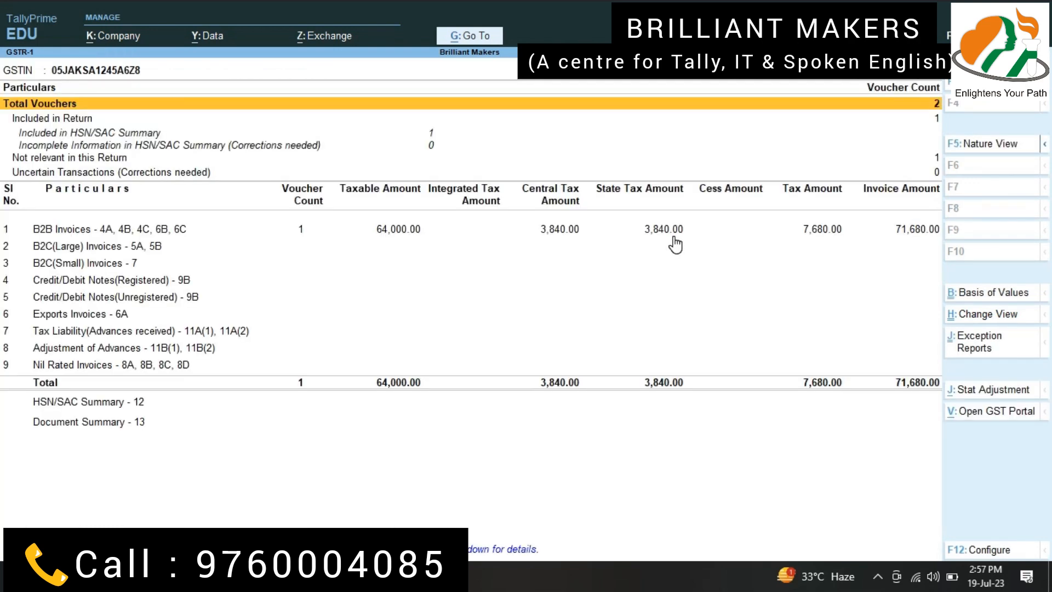